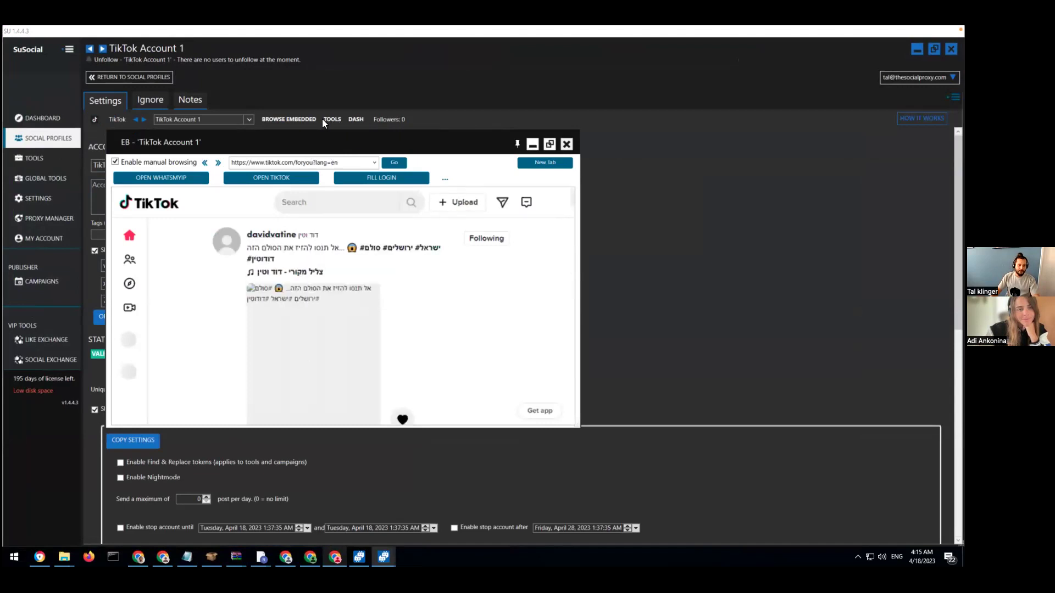
# Step: Open the tools for TikTok Account 1 and review the results of its Follow tool
pyautogui.click(327, 122)
pyautogui.click(328, 121)
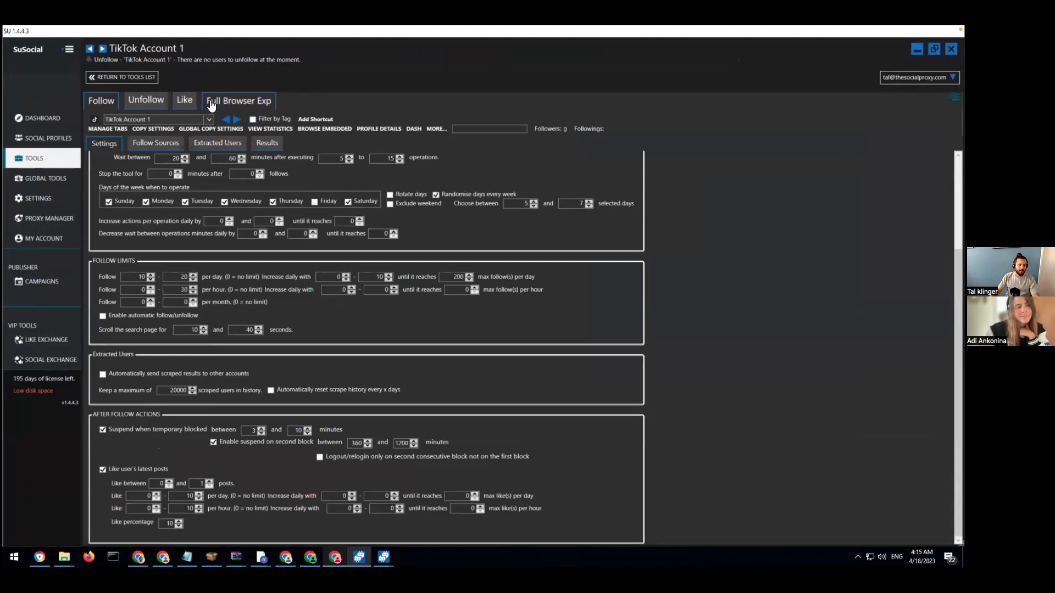
pyautogui.click(267, 145)
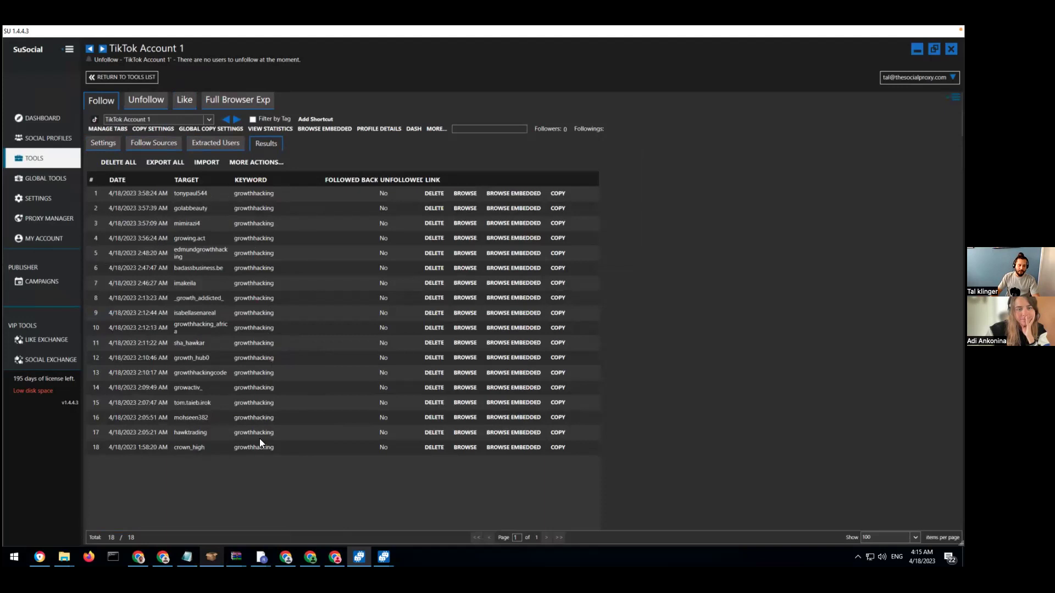
# Step: Add a new TikTok (Beta) social profile and name it "TikTok Live"
pyautogui.click(55, 142)
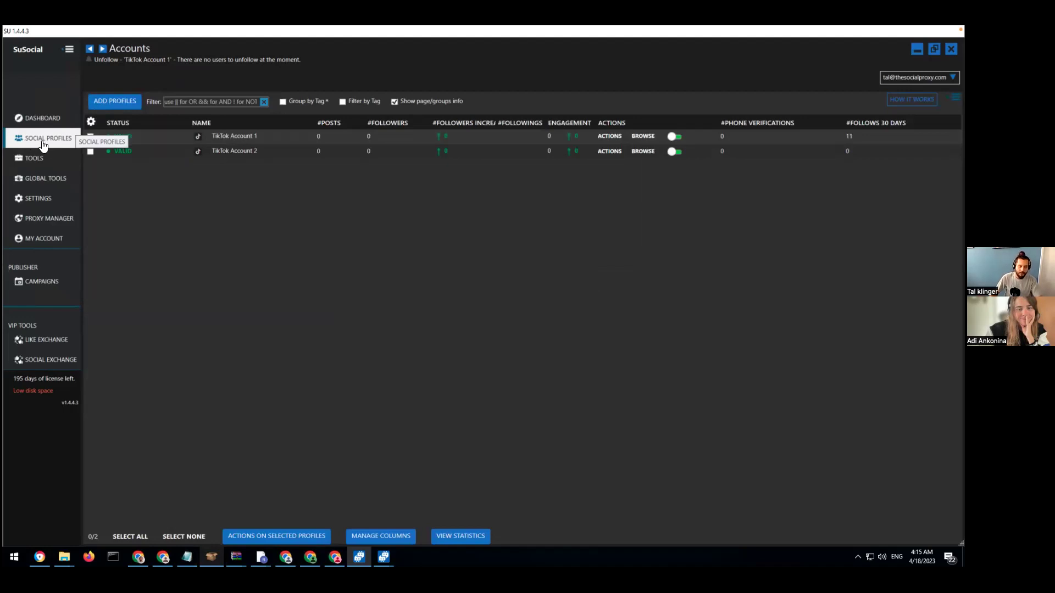
pyautogui.click(129, 103)
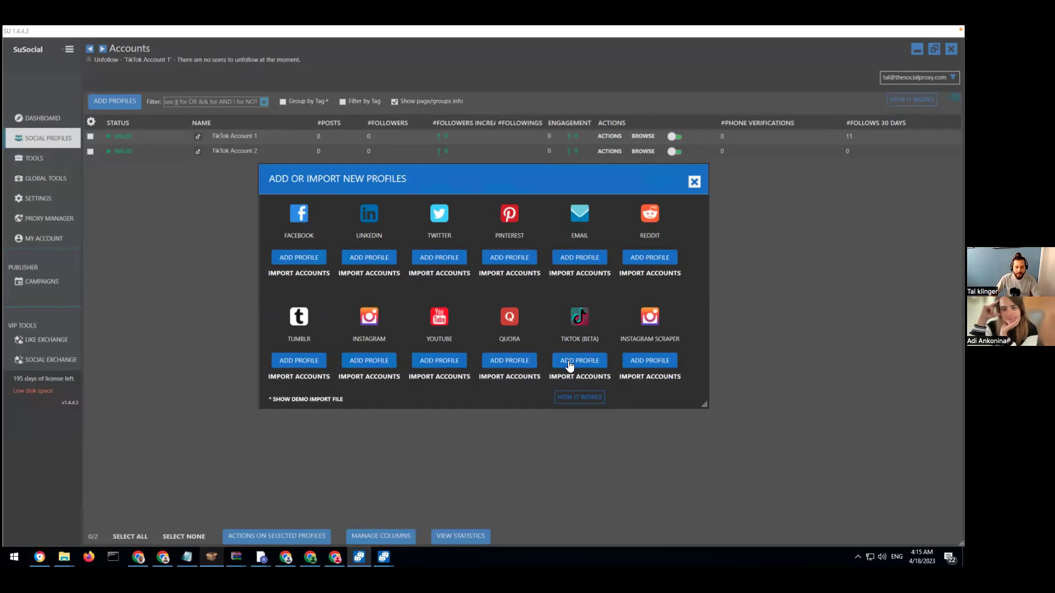
pyautogui.click(569, 363)
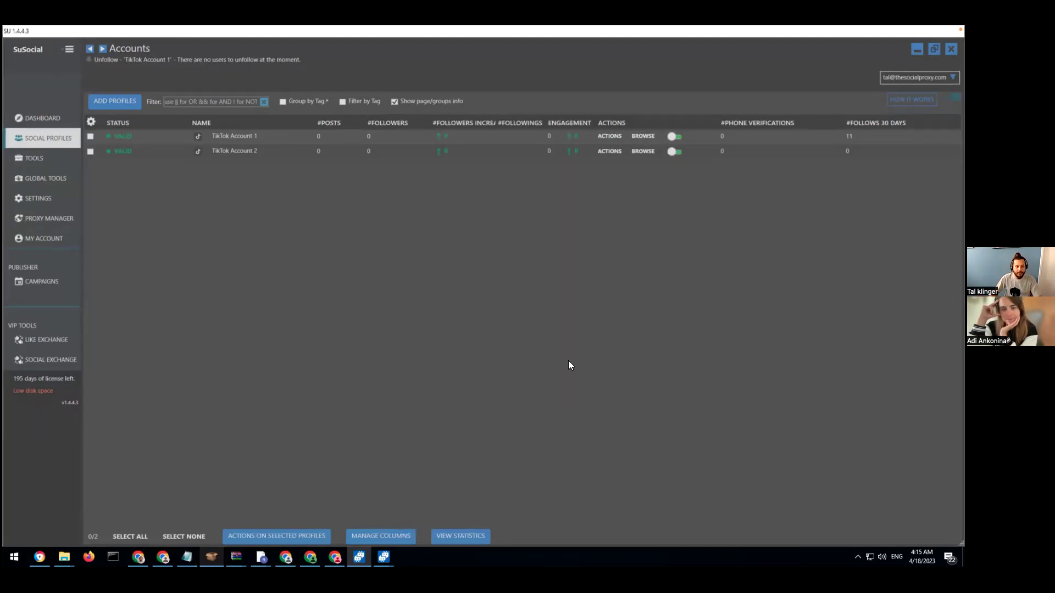
pyautogui.moveTo(164, 163); pyautogui.dragTo(119, 165)
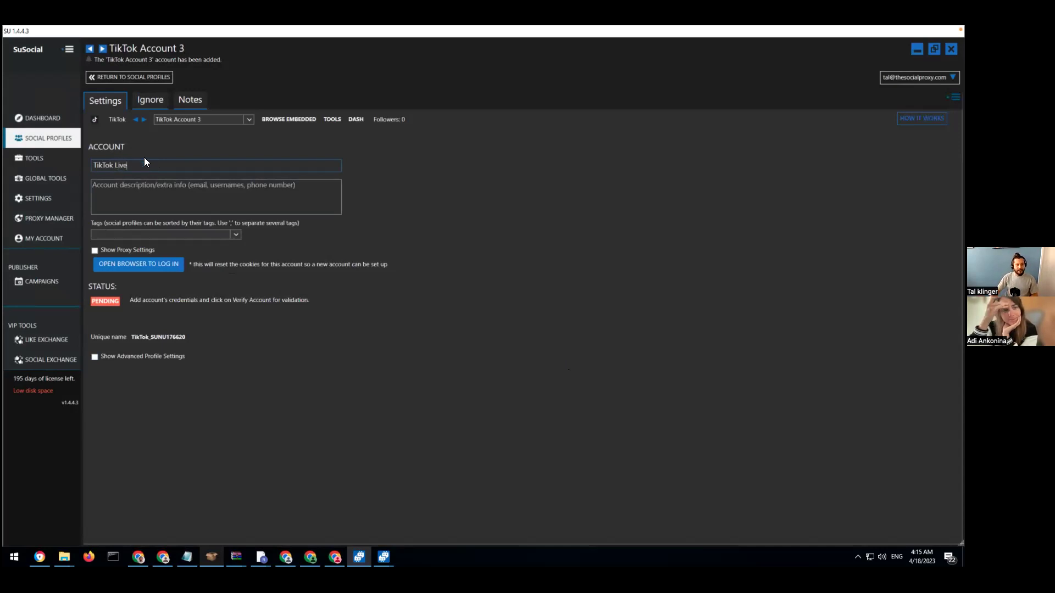
# Step: Open the new profile's proxy settings, reveal the proxy credentials in the Proxy Manager, and inspect the proxy's address and port
pyautogui.click(130, 249)
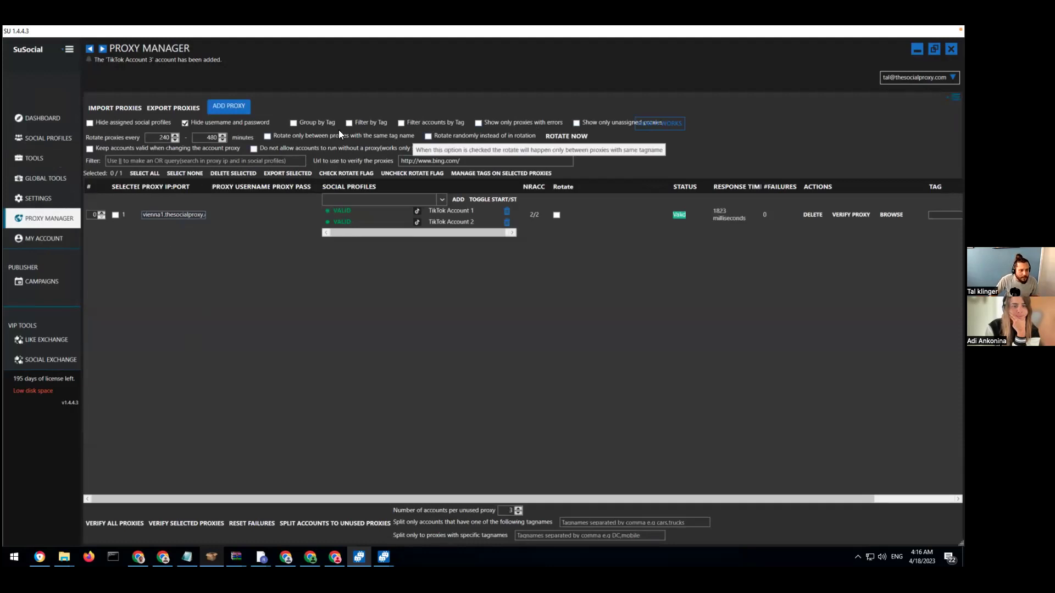
pyautogui.click(212, 123)
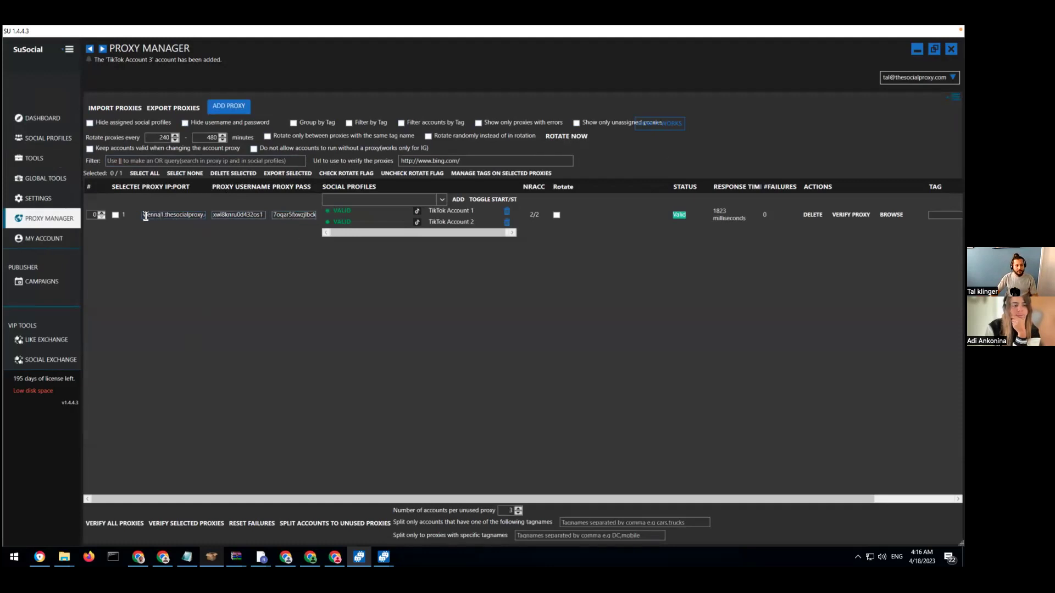
pyautogui.moveTo(145, 216); pyautogui.dragTo(196, 215)
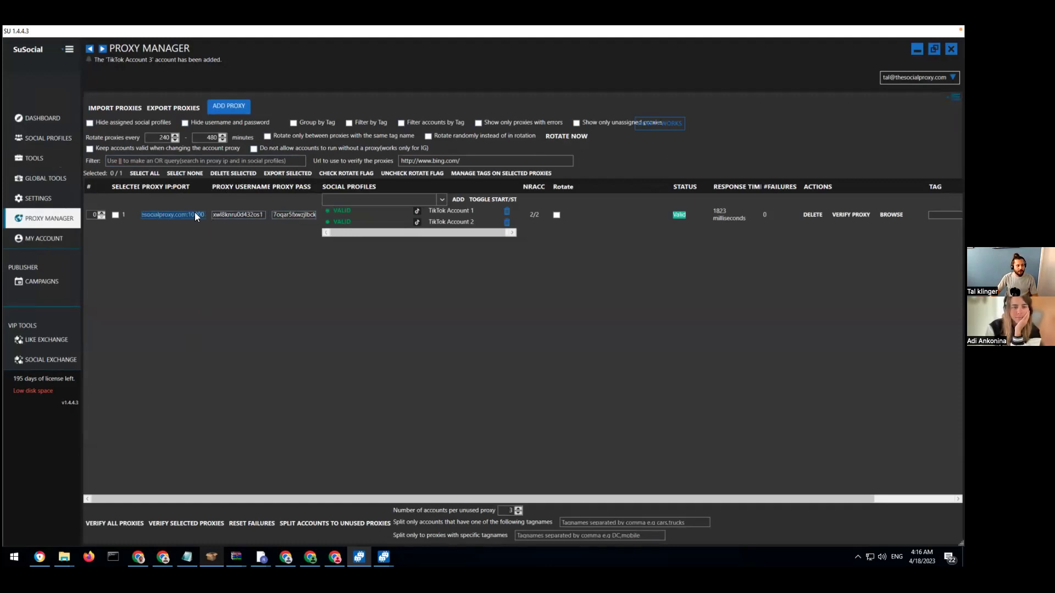
pyautogui.click(176, 214)
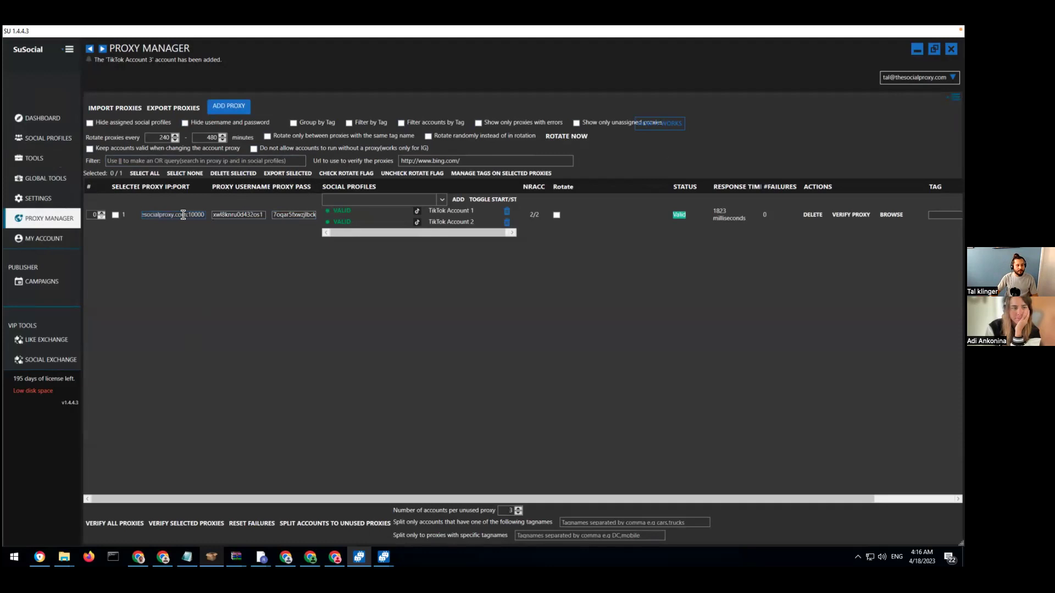
pyautogui.moveTo(186, 215); pyautogui.dragTo(221, 214)
pyautogui.click(194, 215)
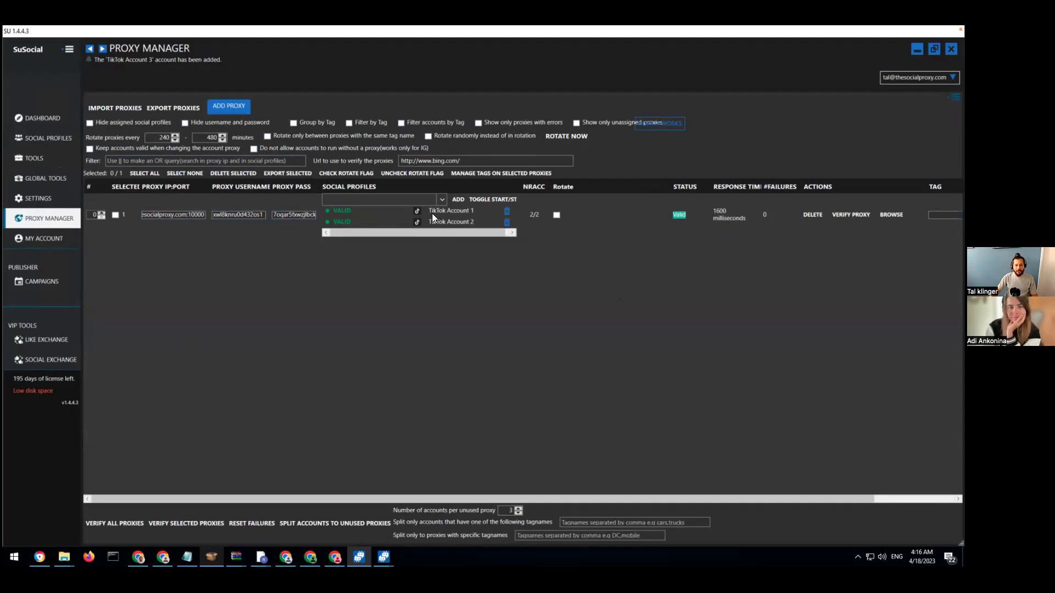
# Step: Assign the TikTok Live profile to the existing proxy in the Proxy Manager
pyautogui.click(441, 199)
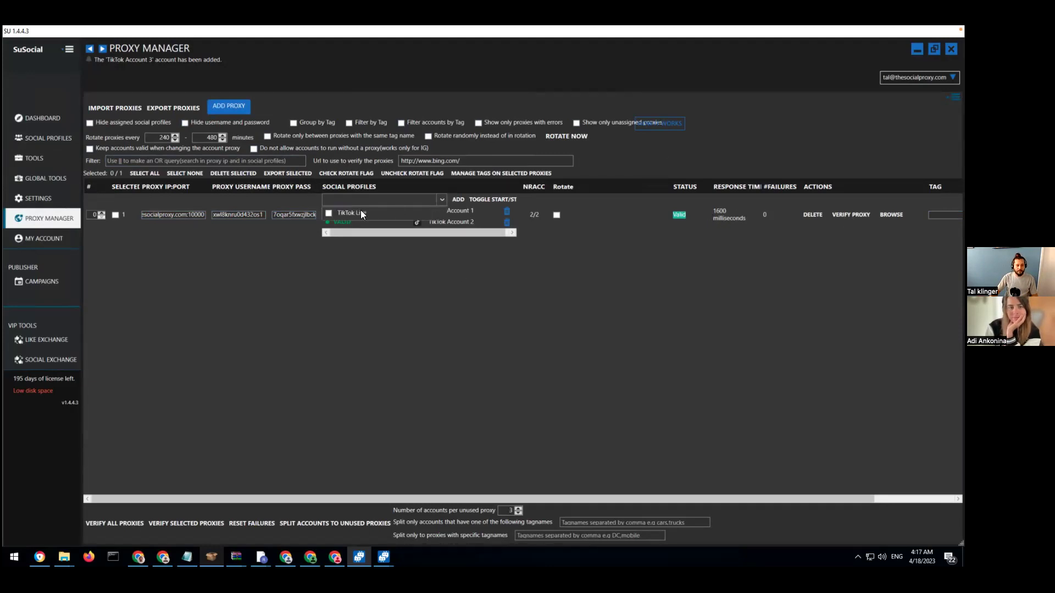
pyautogui.click(458, 199)
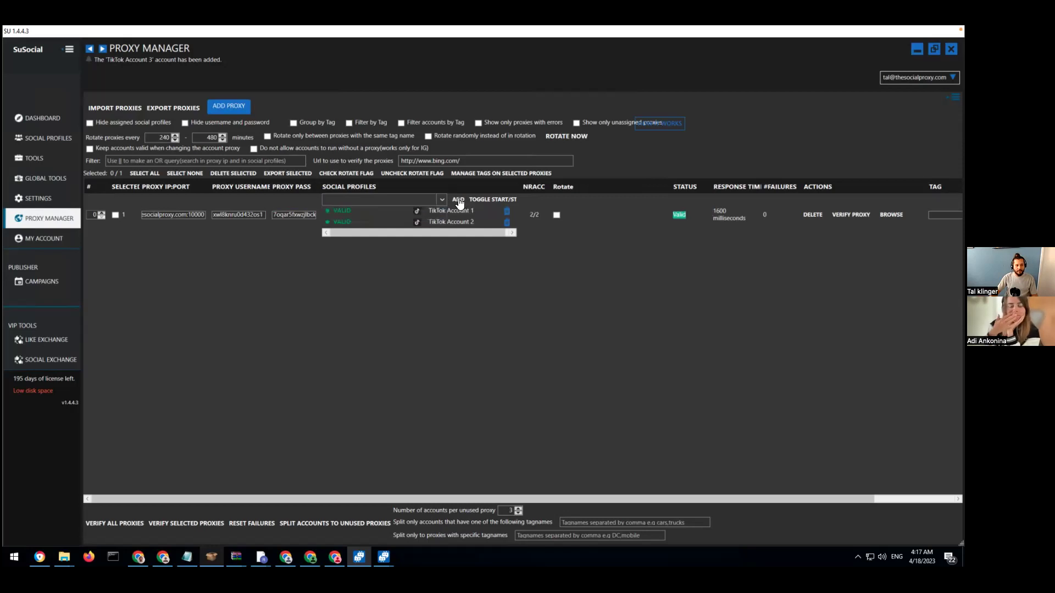
pyautogui.click(438, 199)
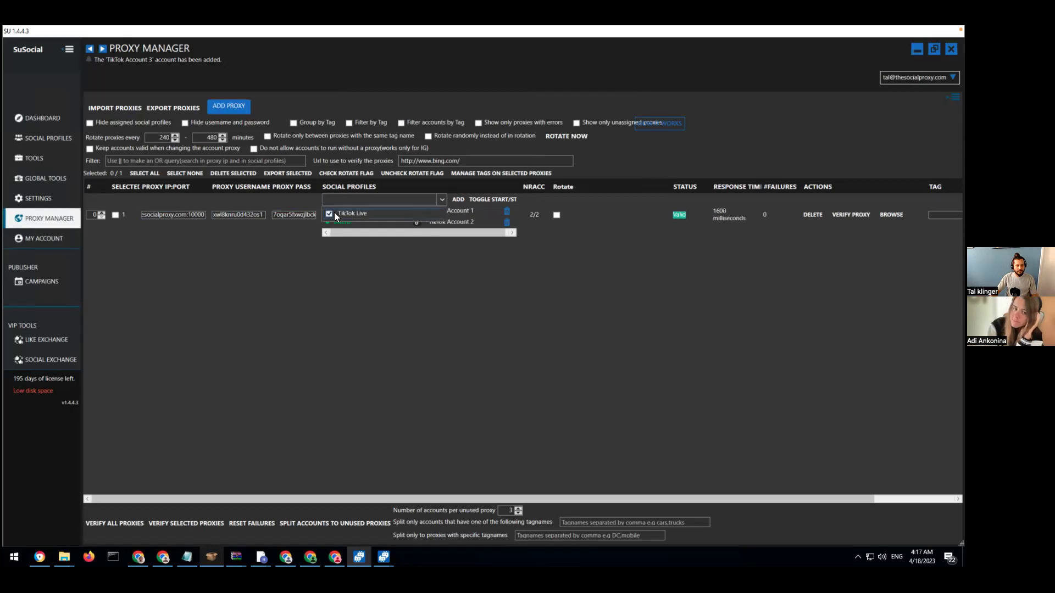
pyautogui.click(399, 214)
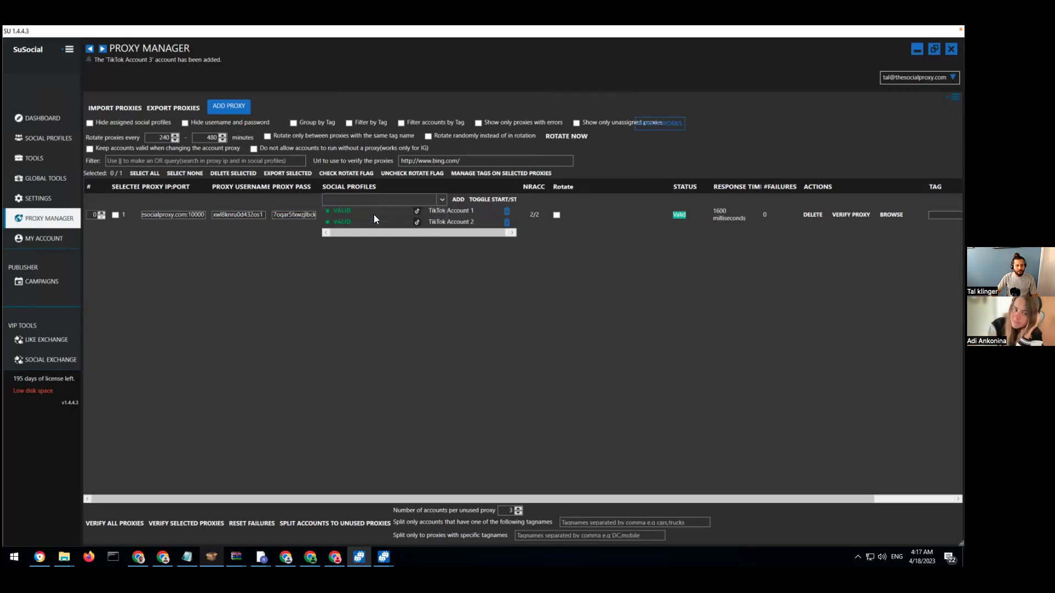
pyautogui.click(414, 197)
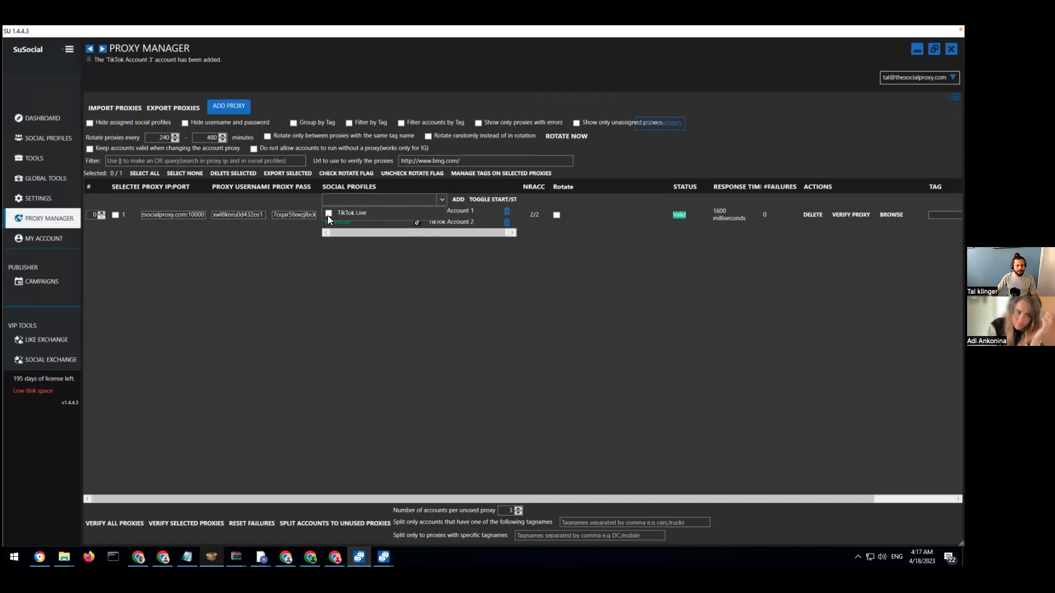
pyautogui.click(395, 211)
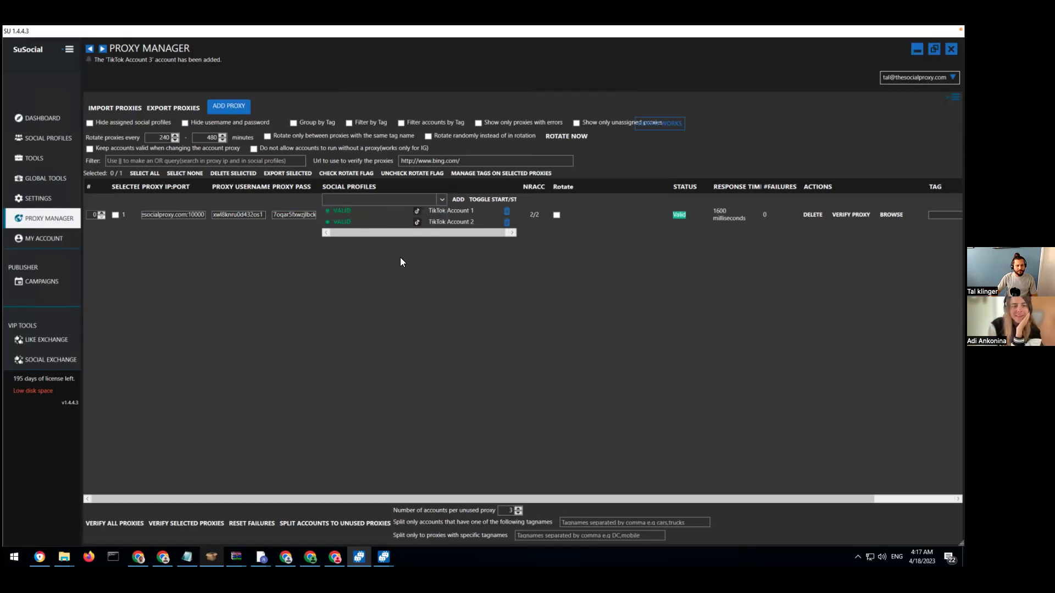
pyautogui.click(456, 199)
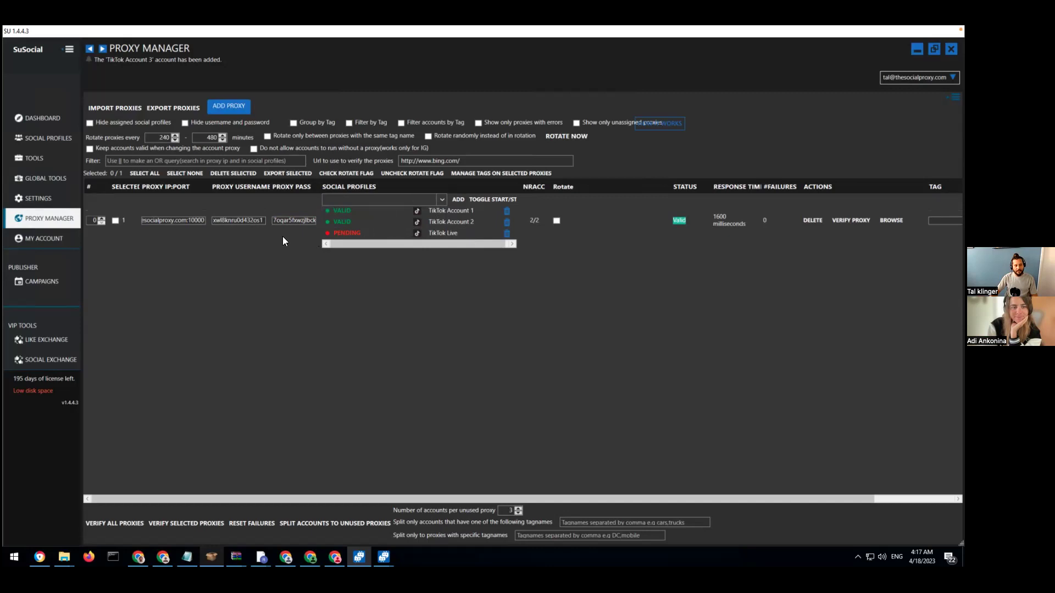
# Step: Return to the social profiles list, switch to Chrome to copy the TikTok account's login credentials, and switch back to the remote desktop
pyautogui.click(48, 138)
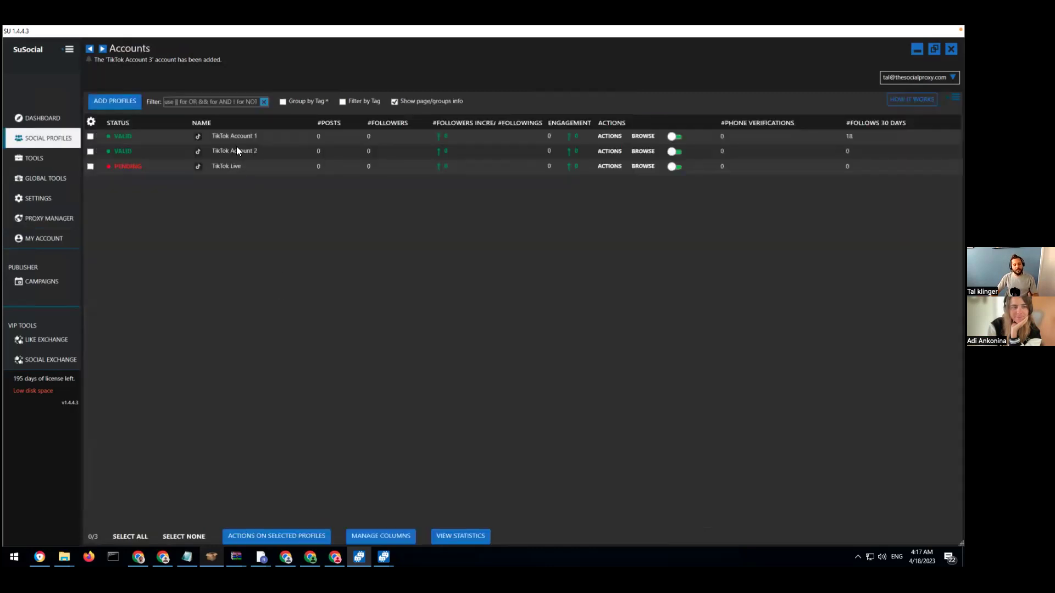
pyautogui.hotkey('ctrl', 'Up')
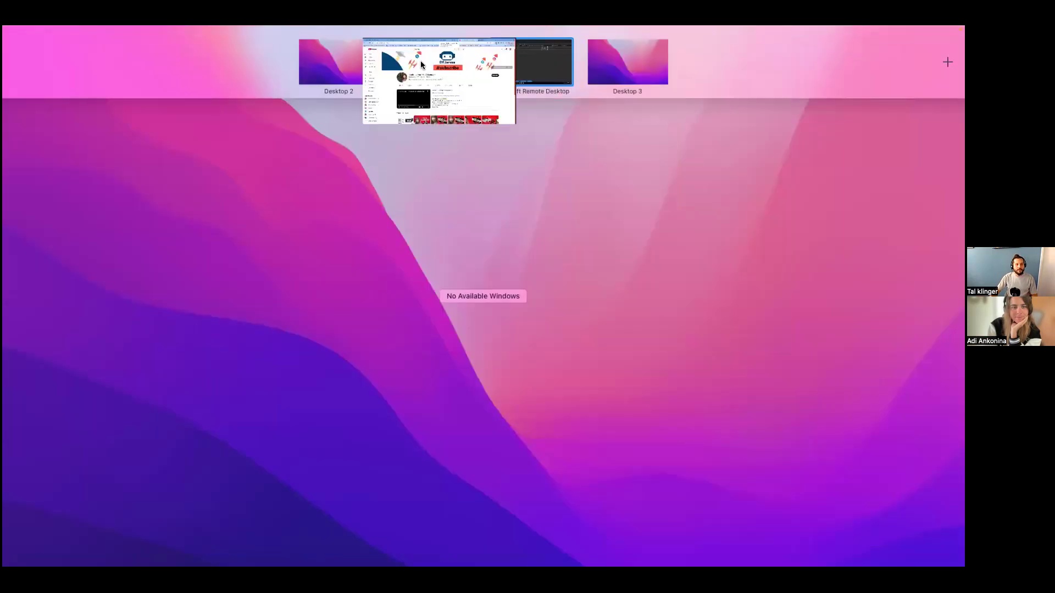
pyautogui.click(420, 60)
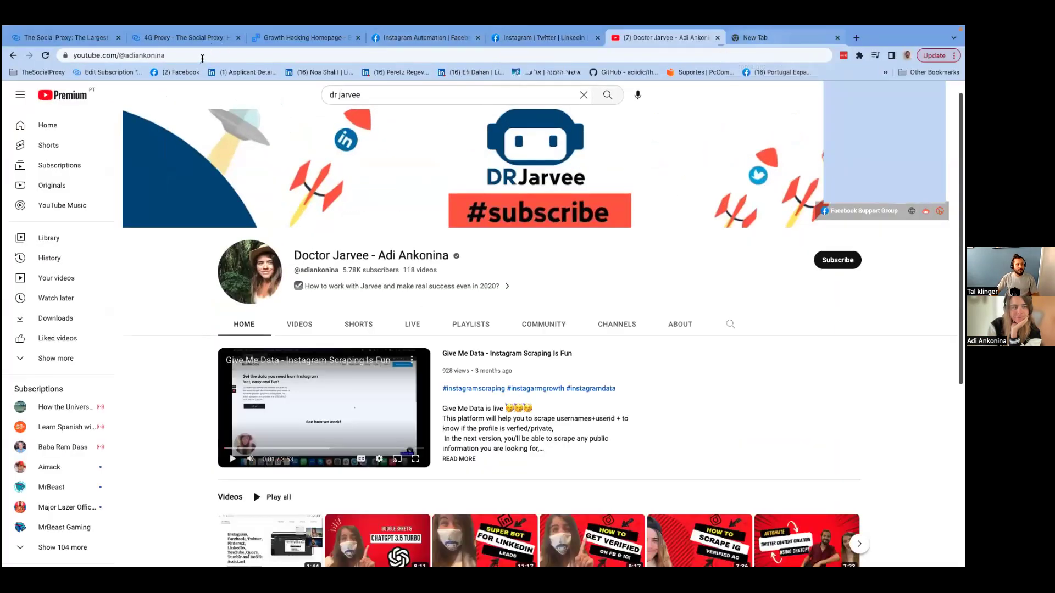
pyautogui.hotkey('ctrl', 'Tab')
pyautogui.click(203, 55)
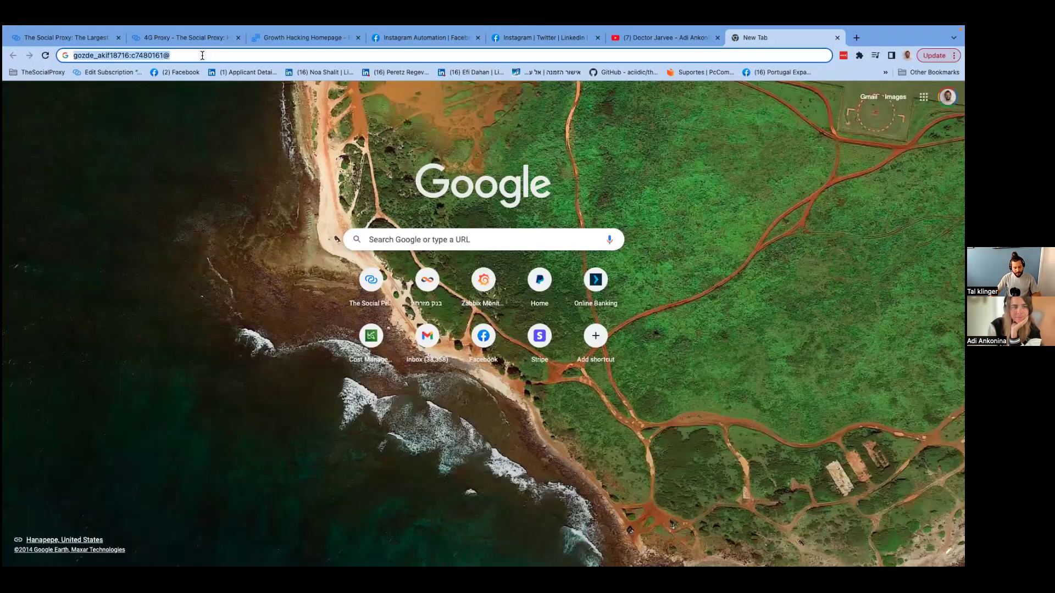
pyautogui.hotkey('ctrl', 'Up')
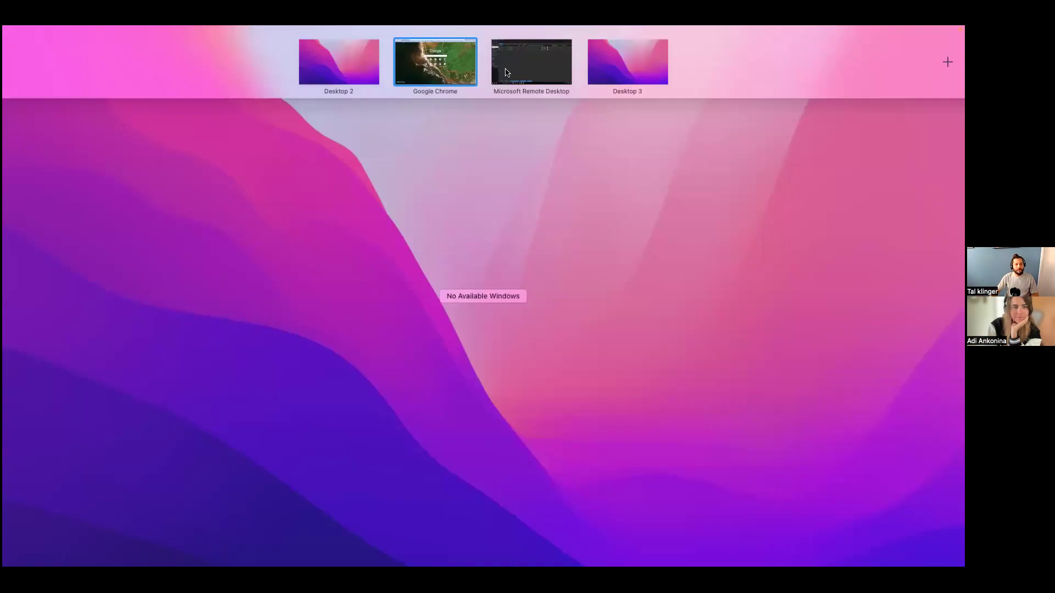
pyautogui.click(531, 61)
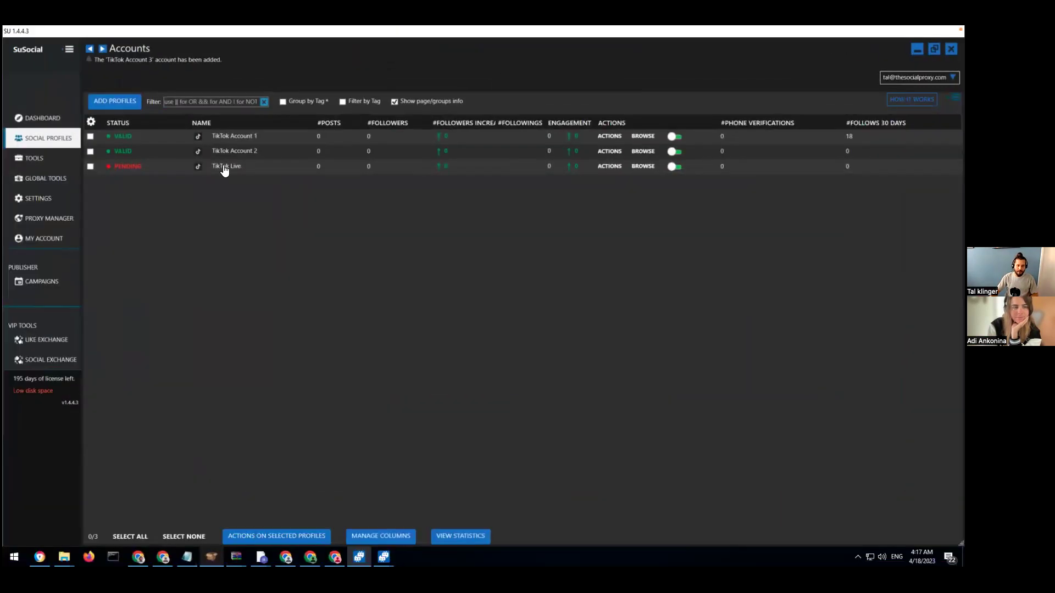
# Step: Open the login browser for the TikTok Live profile, enable manual browsing, and load the TikTok login page
pyautogui.click(224, 167)
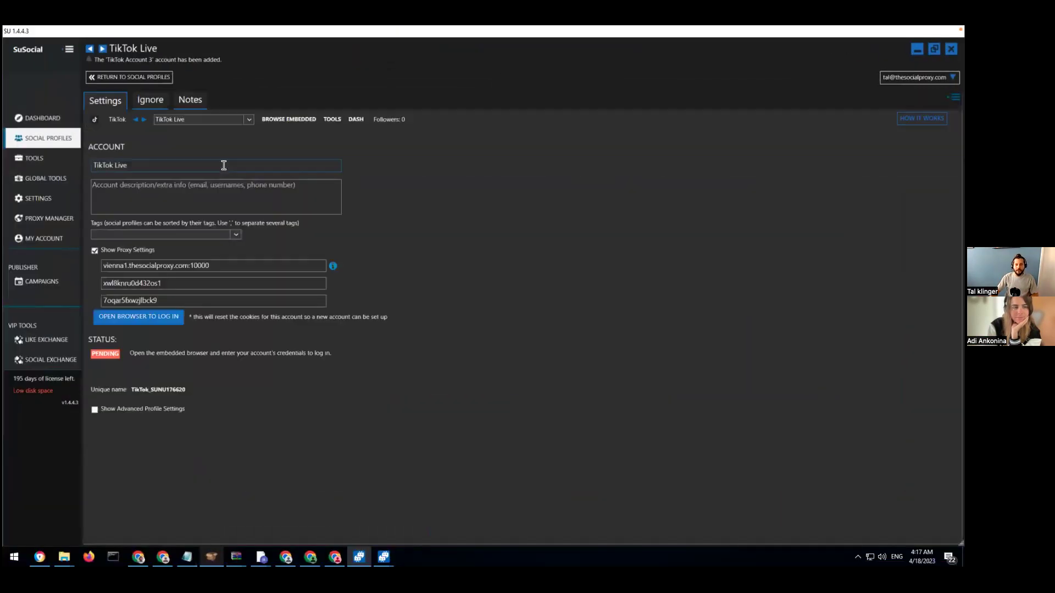
pyautogui.click(130, 324)
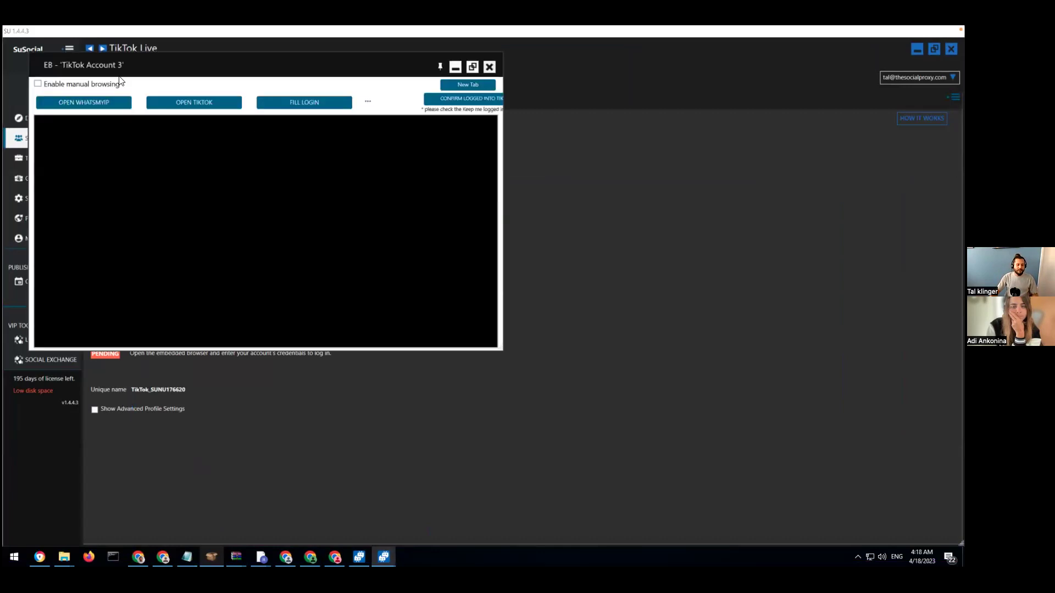
pyautogui.click(69, 86)
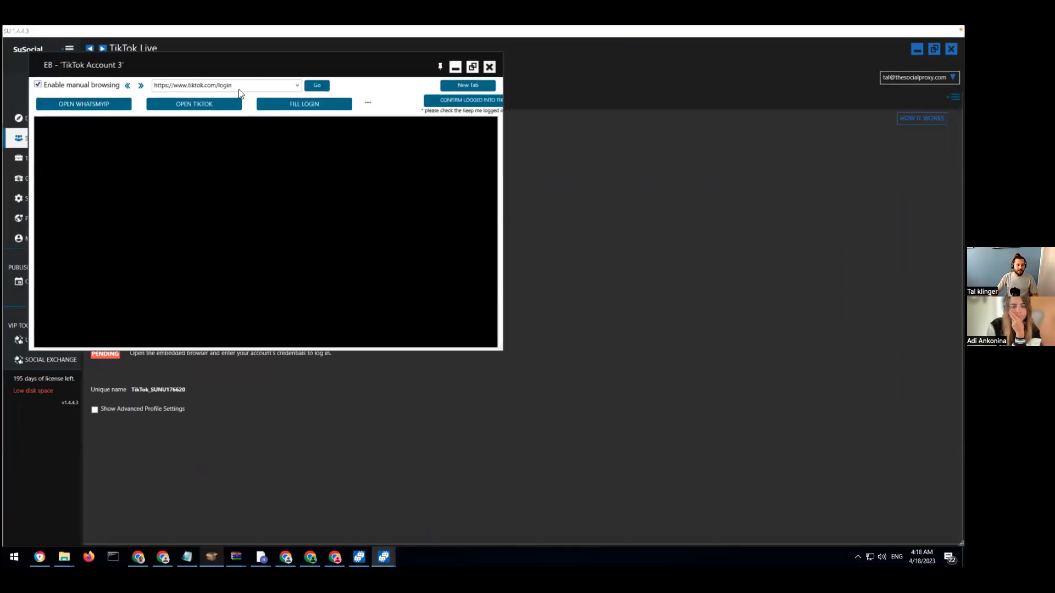
pyautogui.click(174, 101)
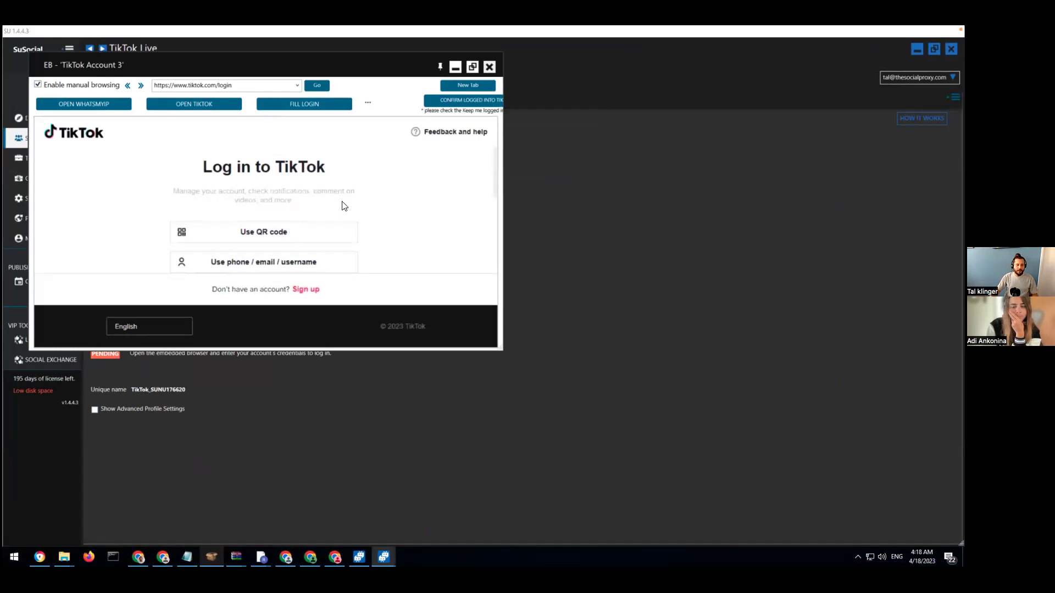
# Step: Log in to TikTok with the account's username and password, and move the embedded browser aside to uncover the profile settings
pyautogui.click(378, 327)
pyautogui.click(229, 259)
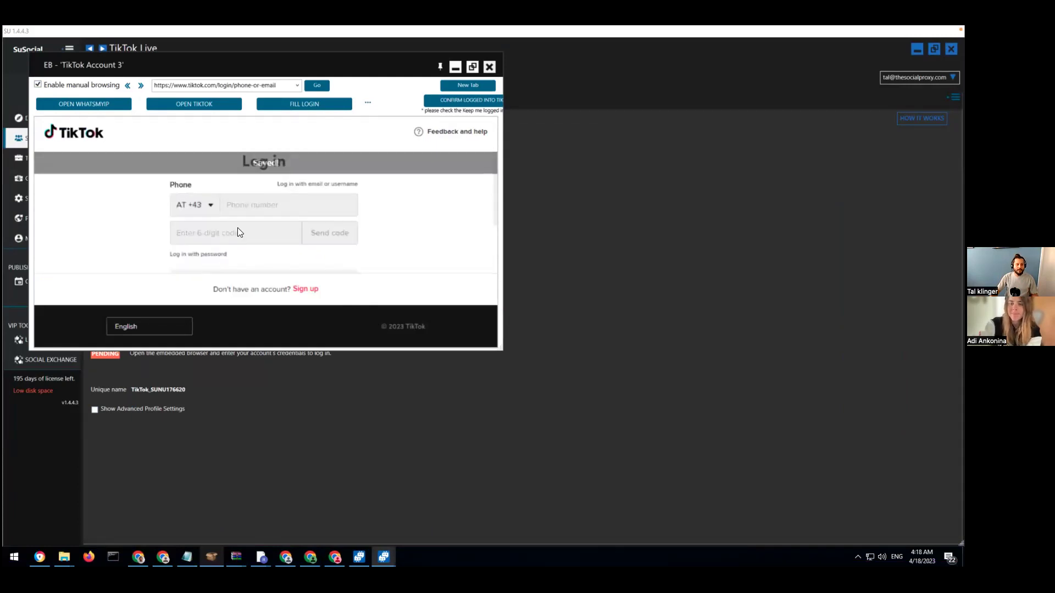
pyautogui.click(283, 192)
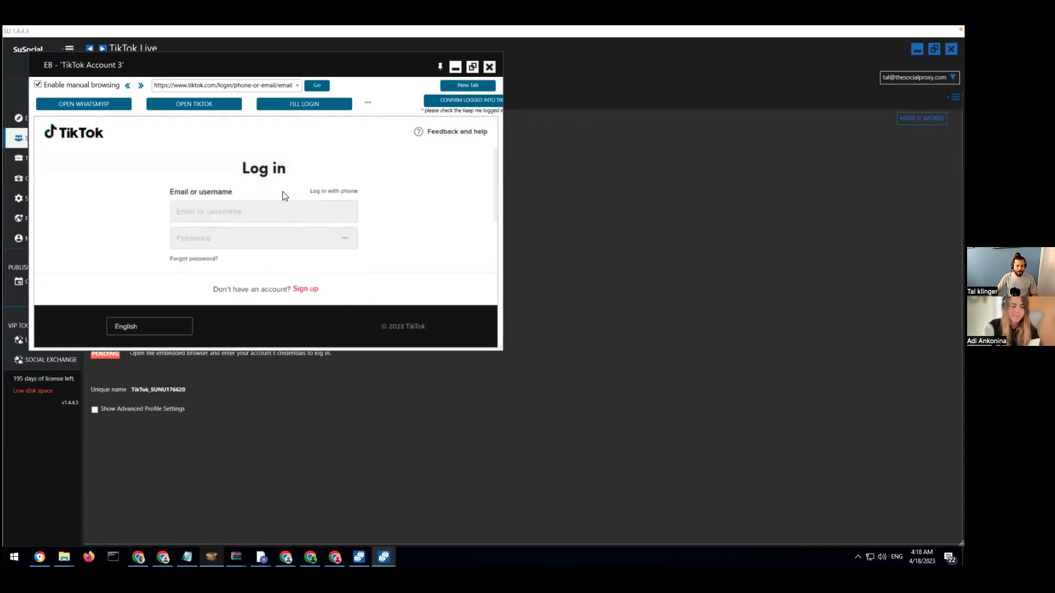
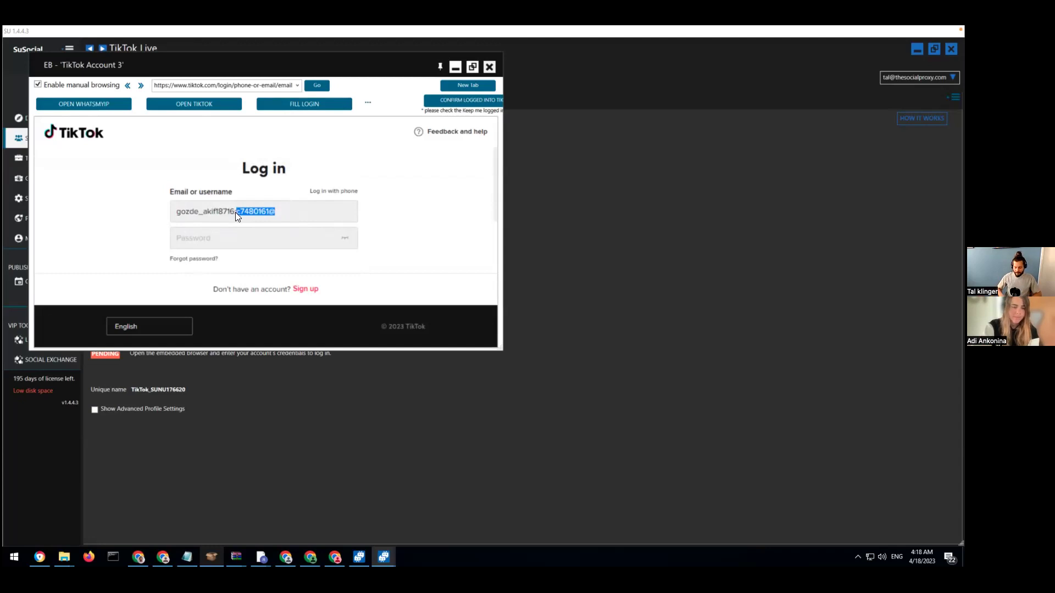
pyautogui.press('BackSpace')
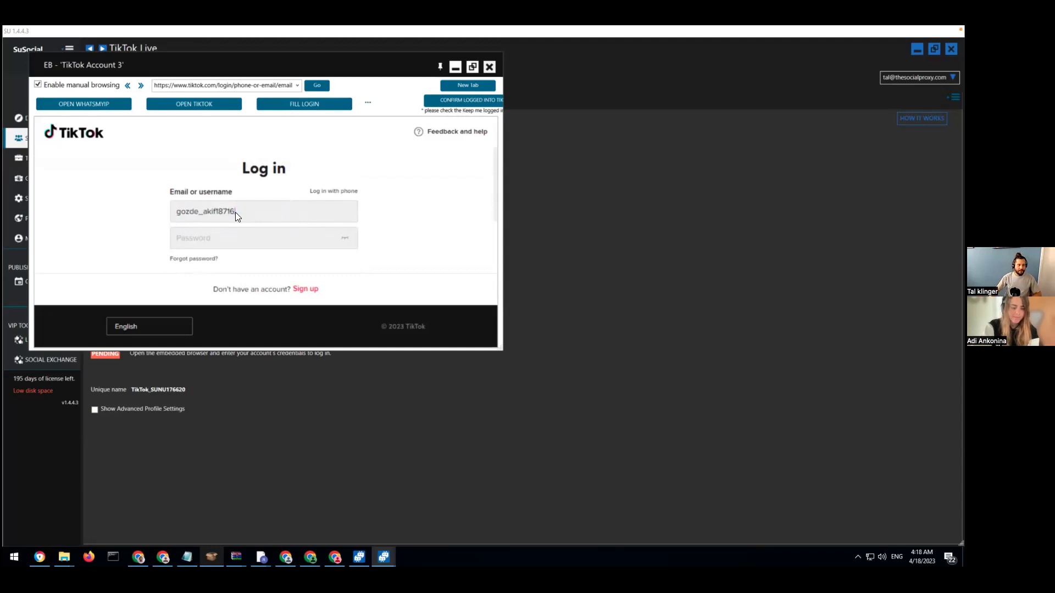
pyautogui.hotkey('ctrl', 'v')
pyautogui.scroll(-1, 267, 256)
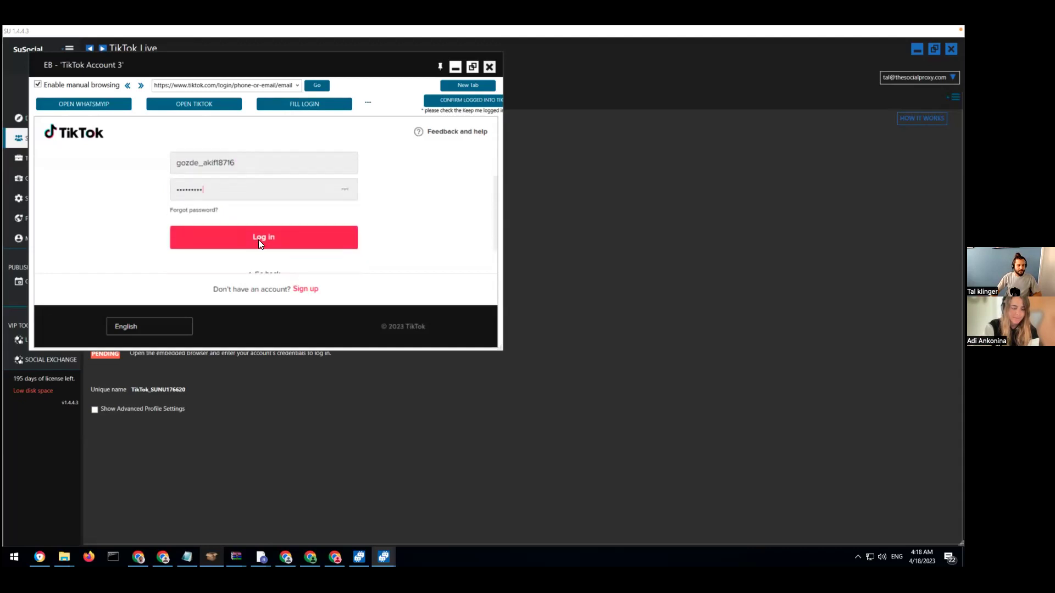
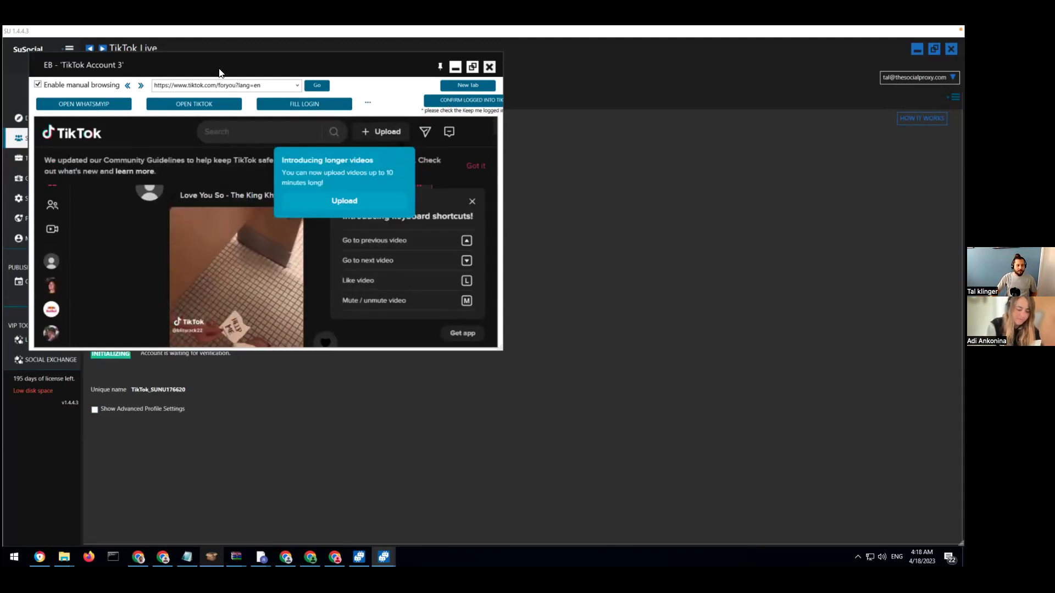
pyautogui.moveTo(247, 65); pyautogui.dragTo(540, 90)
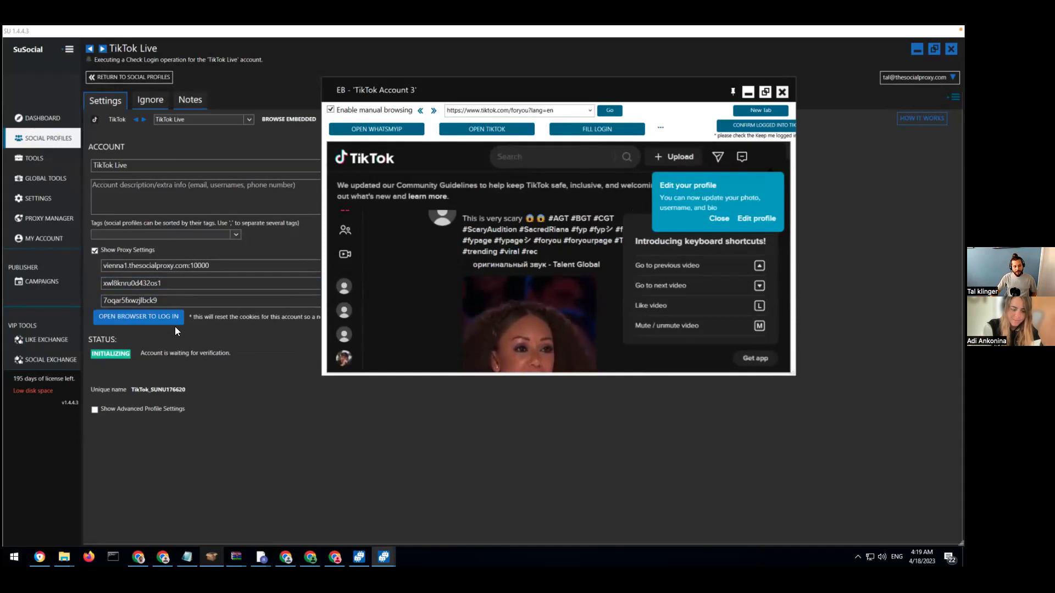
# Step: Show the advanced settings of the TikTok Live profile and change auto sync to execute every 24 to 48 hours
pyautogui.click(133, 408)
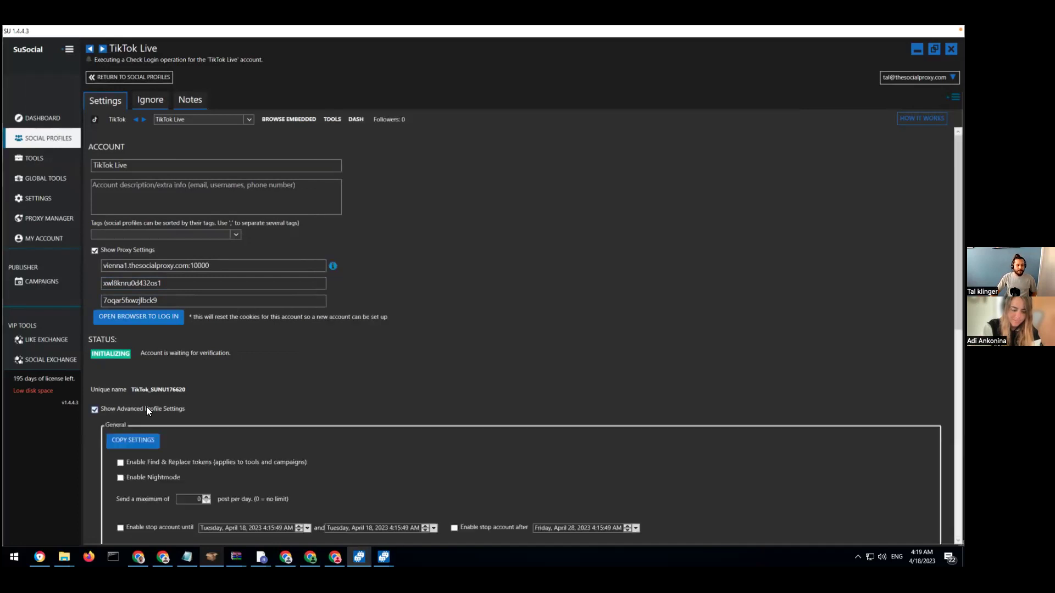
pyautogui.scroll(-10, 324, 413)
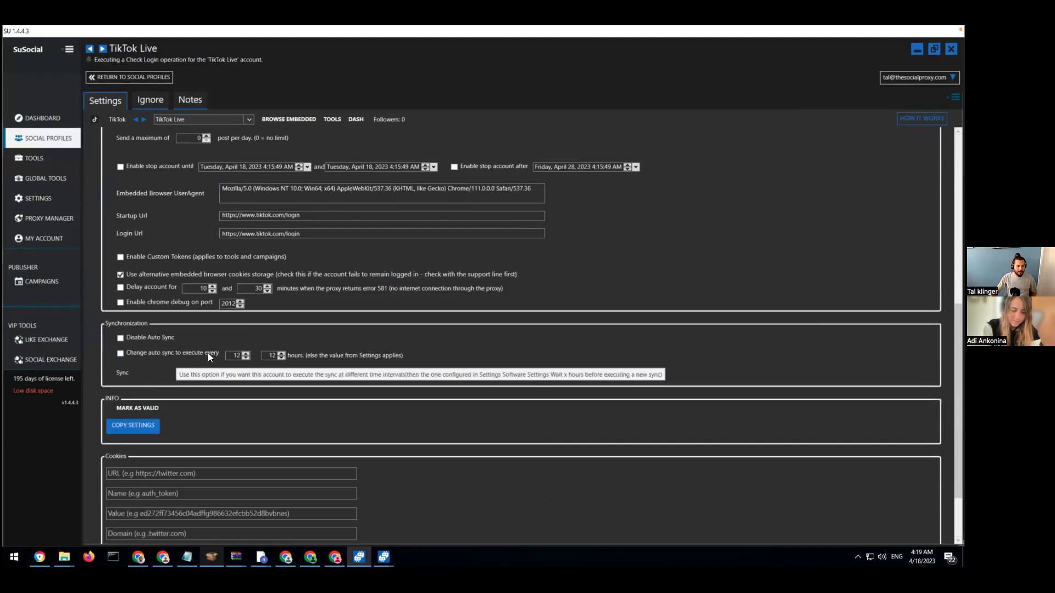
pyautogui.click(188, 353)
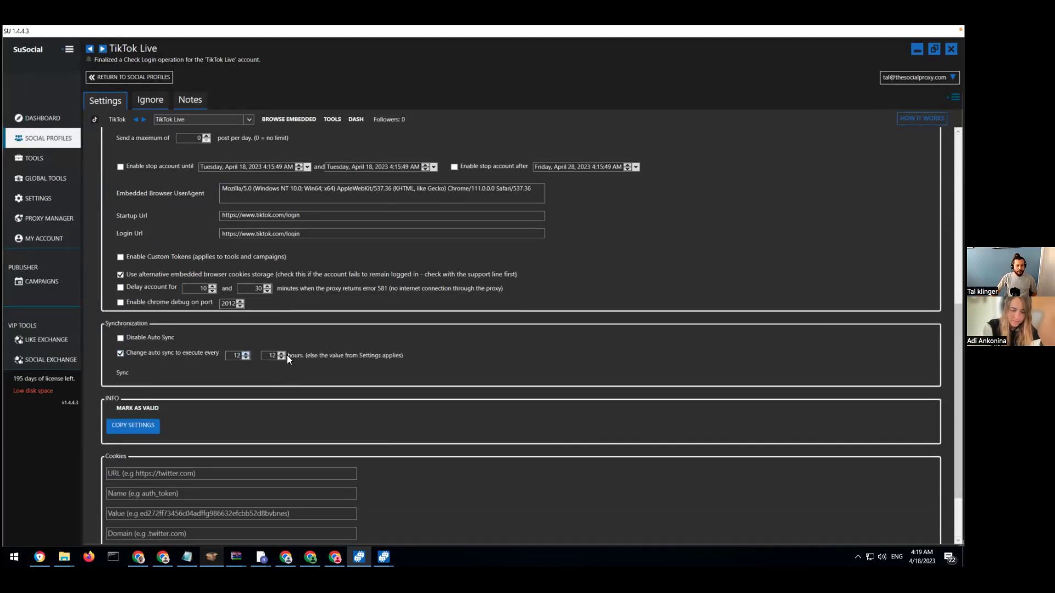
pyautogui.doubleClick(271, 355)
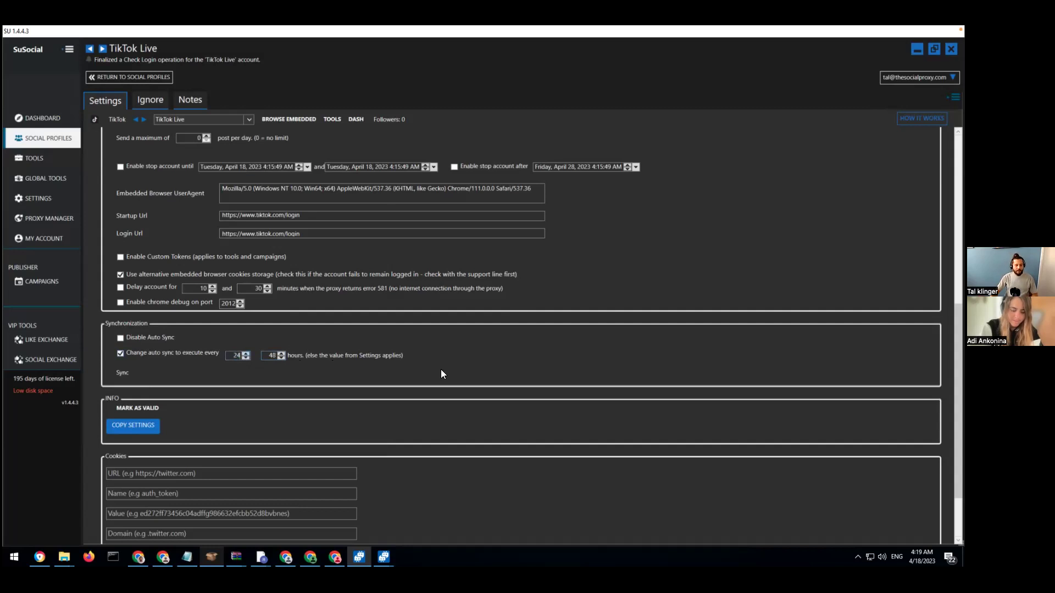
pyautogui.scroll(6, 465, 383)
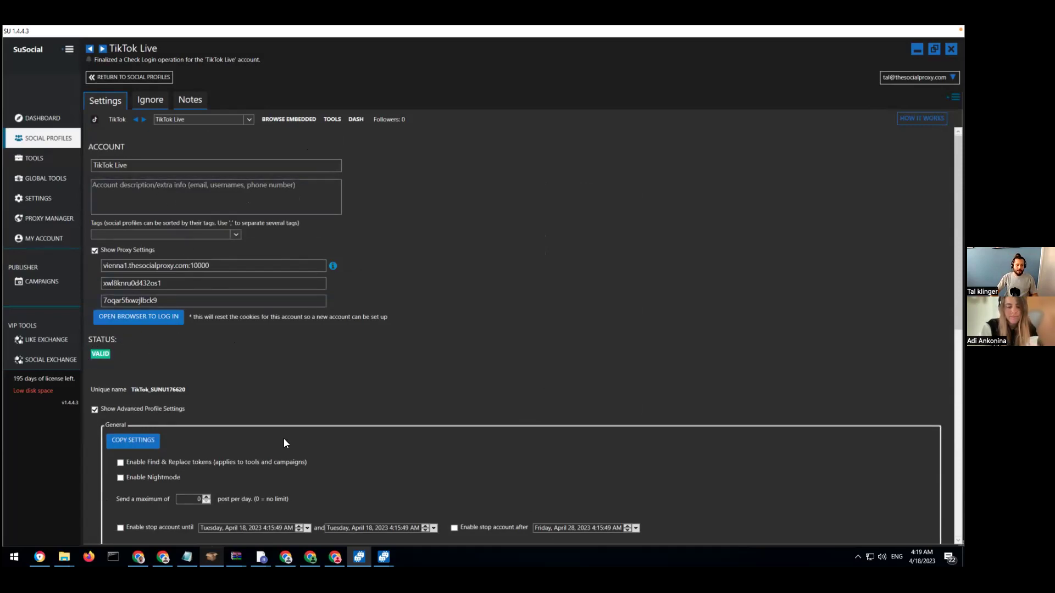
# Step: Bring back the embedded browser of TikTok Account 3, pin it on top, and move it aside
pyautogui.moveTo(383, 557)
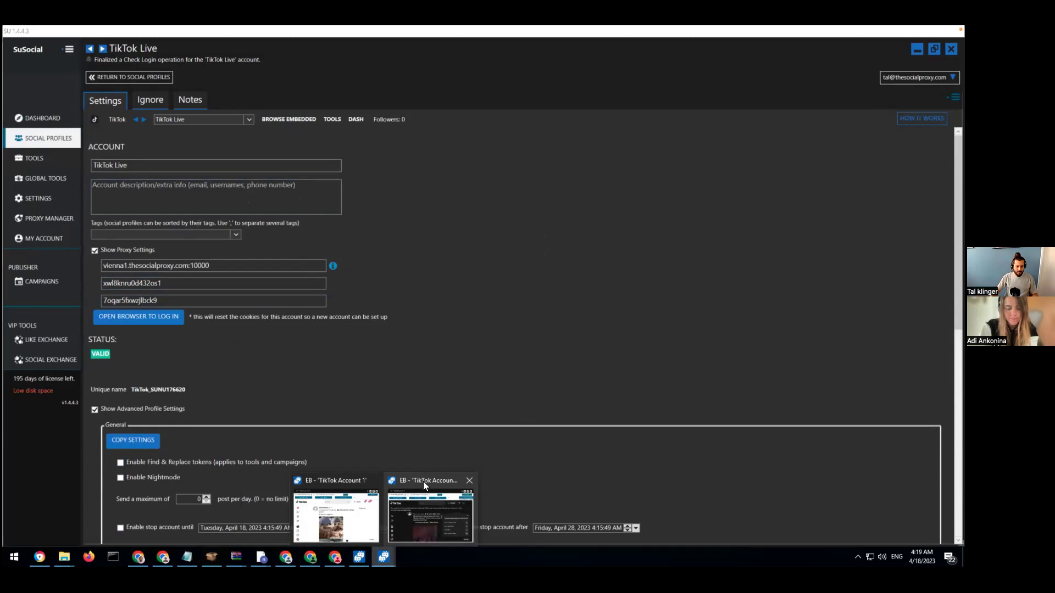
pyautogui.click(406, 520)
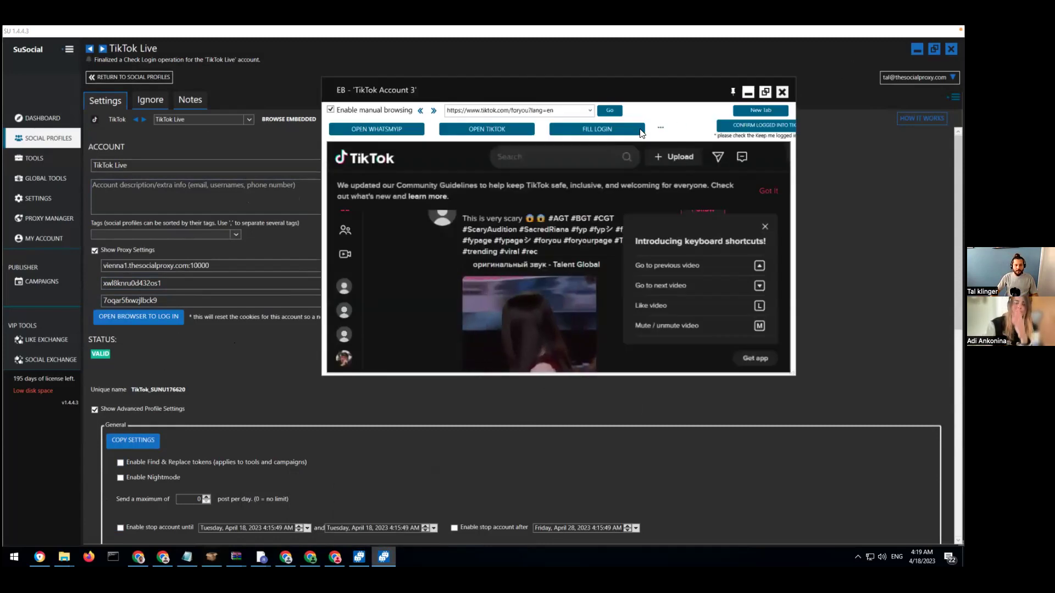
pyautogui.click(732, 91)
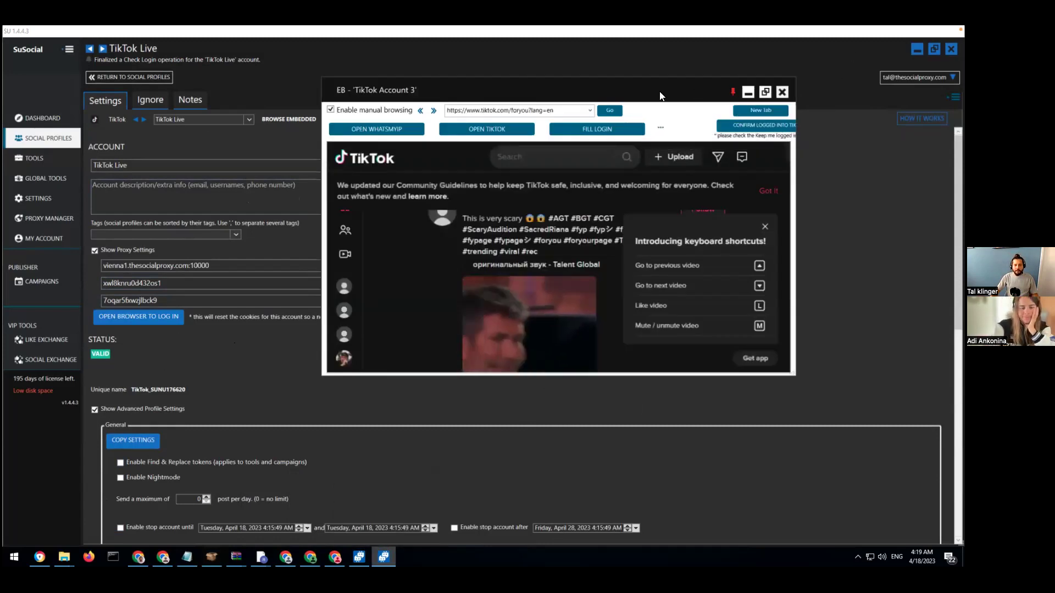
pyautogui.moveTo(631, 89); pyautogui.dragTo(797, 65)
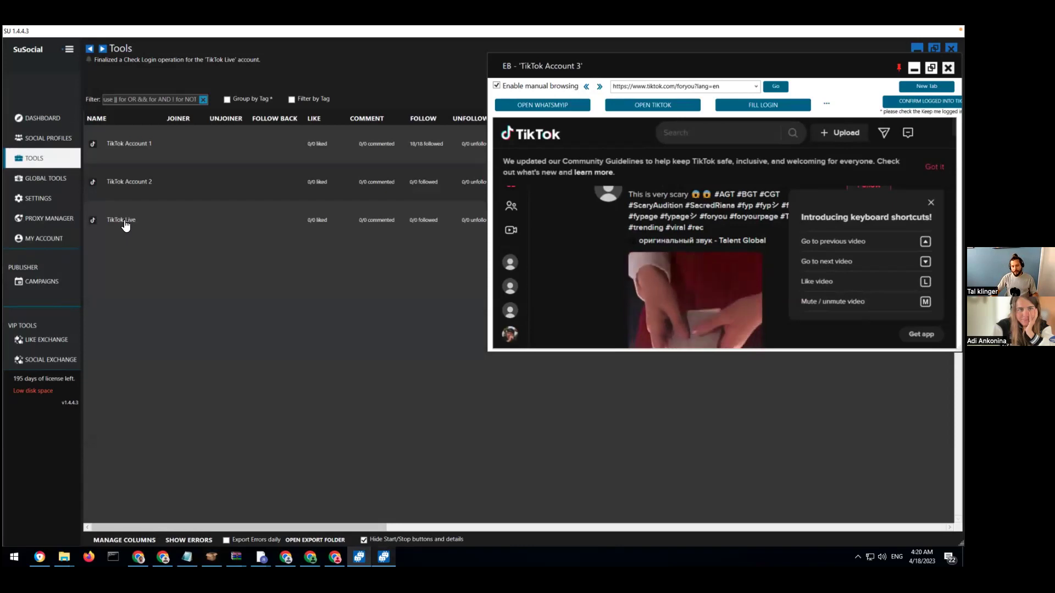
# Step: Open the Follow tool settings of the TikTok Live profile from the tools list and reposition the embedded browser
pyautogui.doubleClick(125, 222)
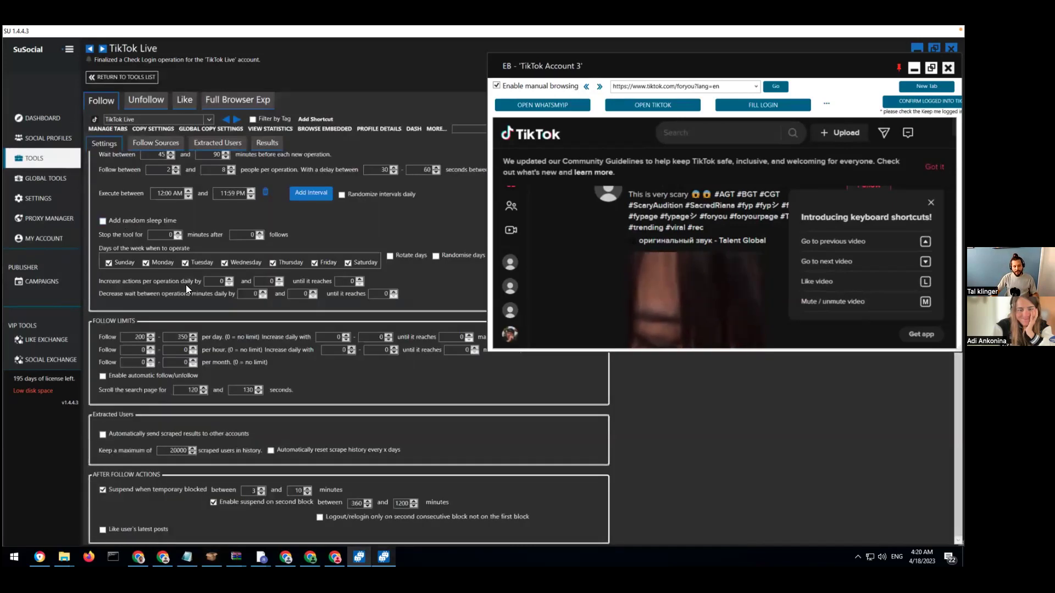
pyautogui.scroll(2, 187, 290)
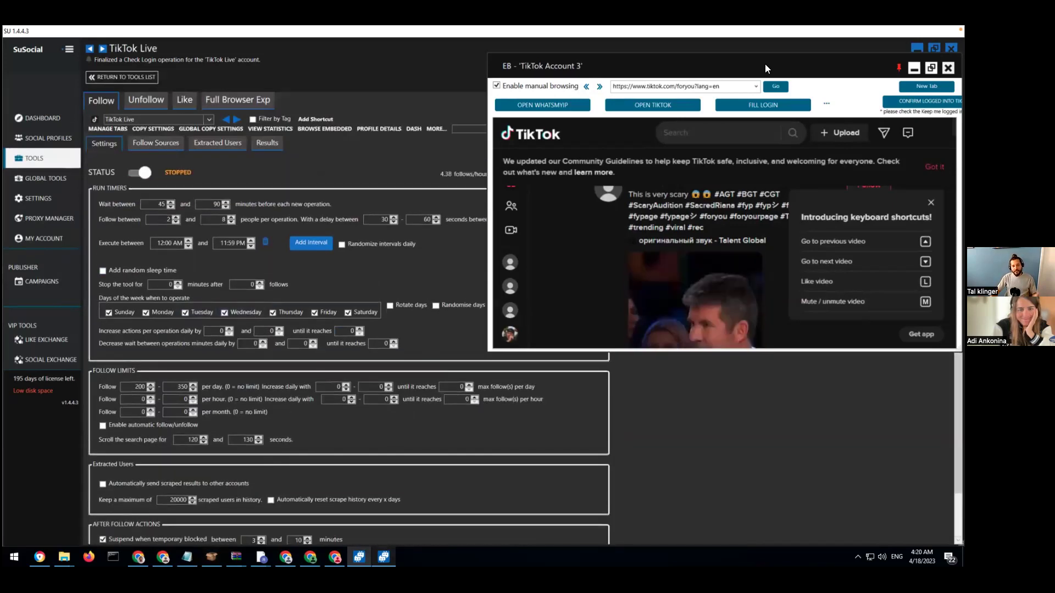
pyautogui.moveTo(767, 69); pyautogui.dragTo(680, 128)
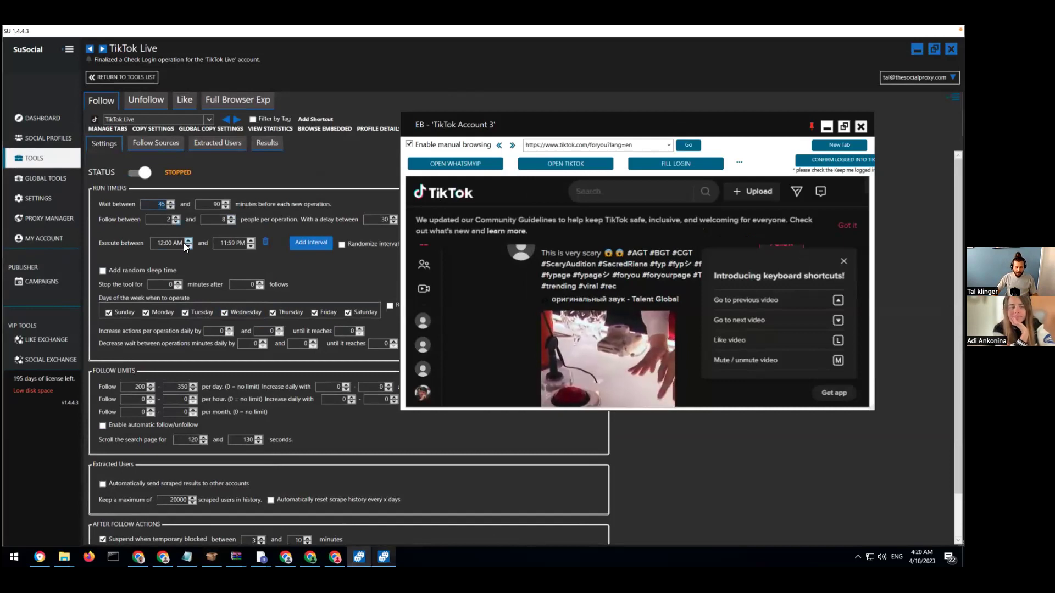
# Step: Set the follow run timers to wait 10 to 50 minutes, follow 7 to 15 people per operation, and delay at most 80 seconds
pyautogui.write('10')
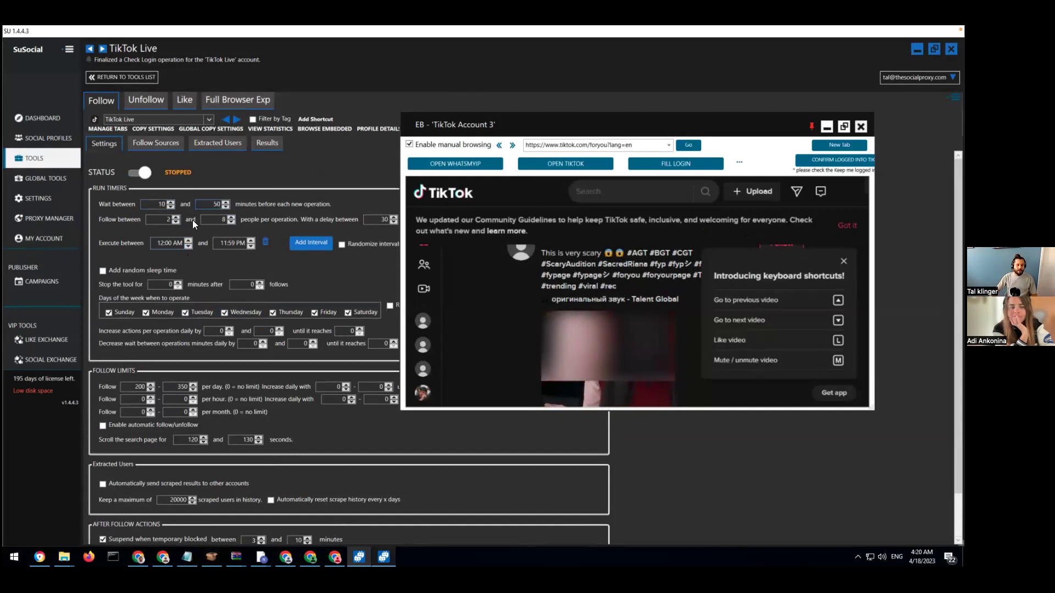
pyautogui.write('15')
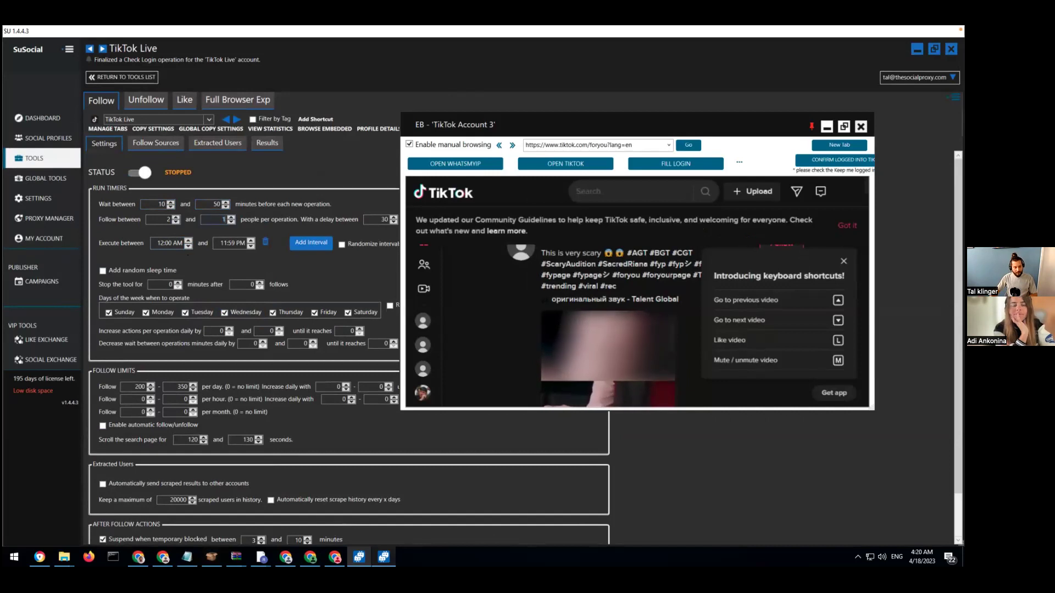
pyautogui.doubleClick(150, 219)
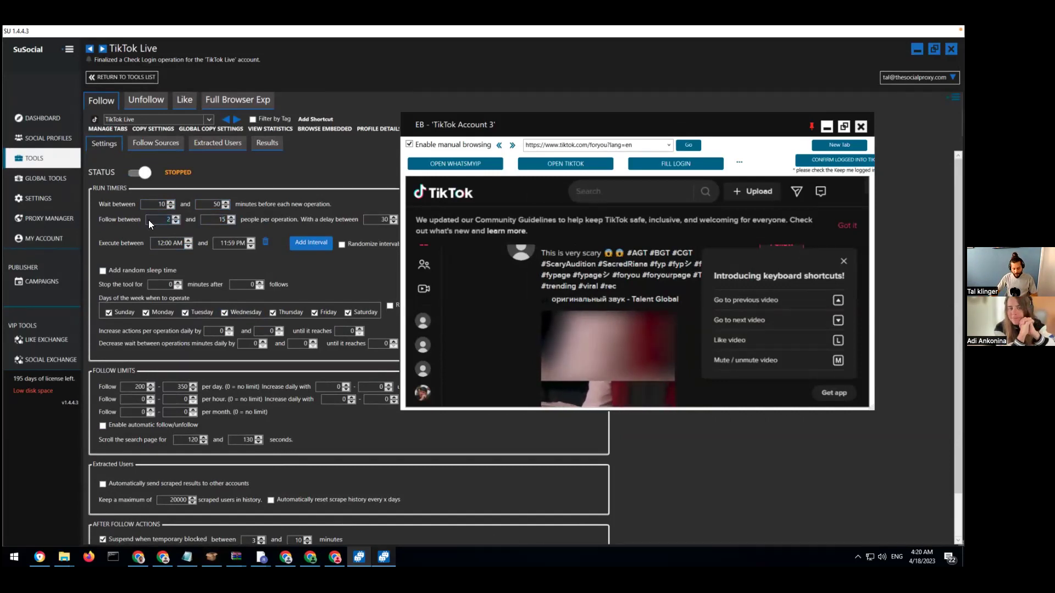
pyautogui.write('7')
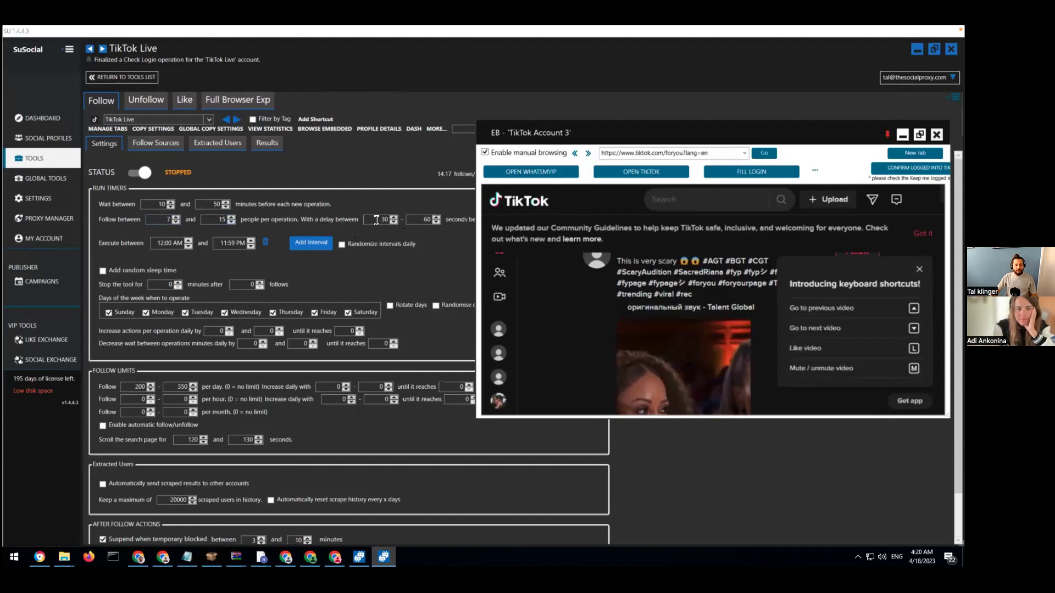
pyautogui.doubleClick(418, 219)
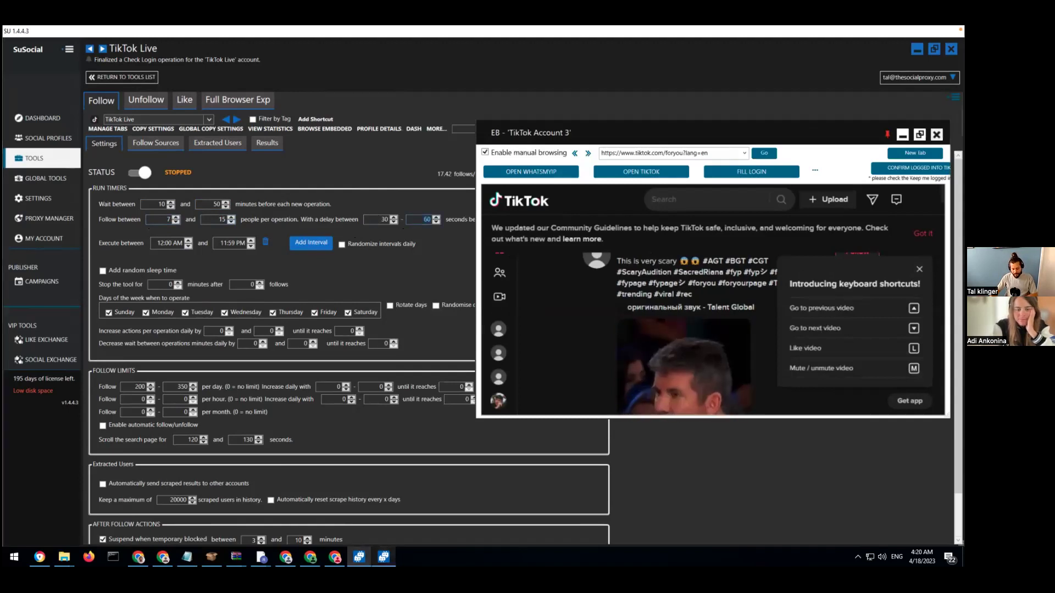
pyautogui.write('80')
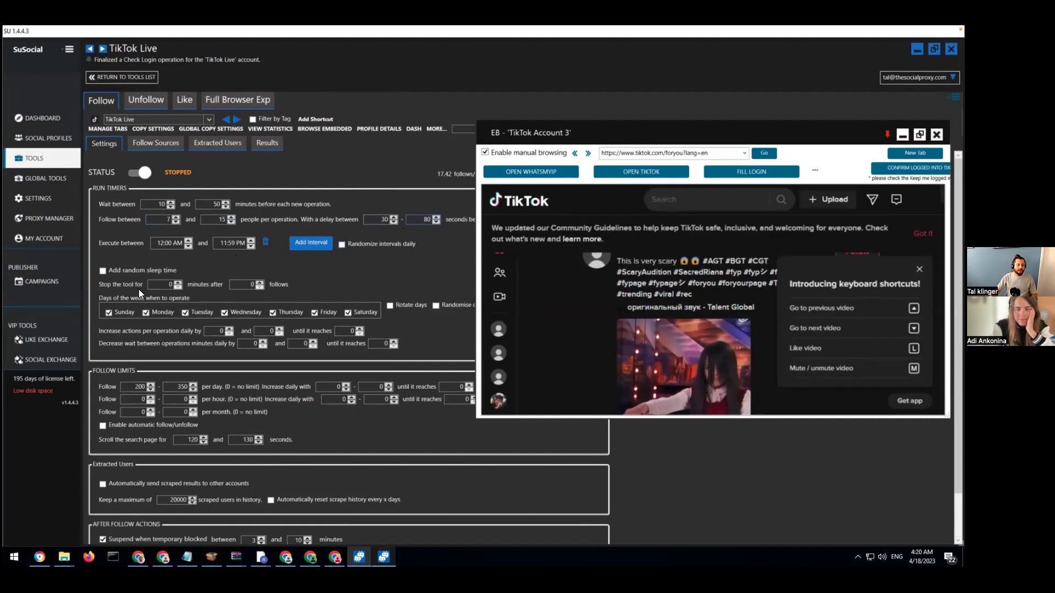
# Step: Add random sleep time, exclude Thursday and randomise the operating days every week, moving the embedded browser off the settings
pyautogui.click(107, 269)
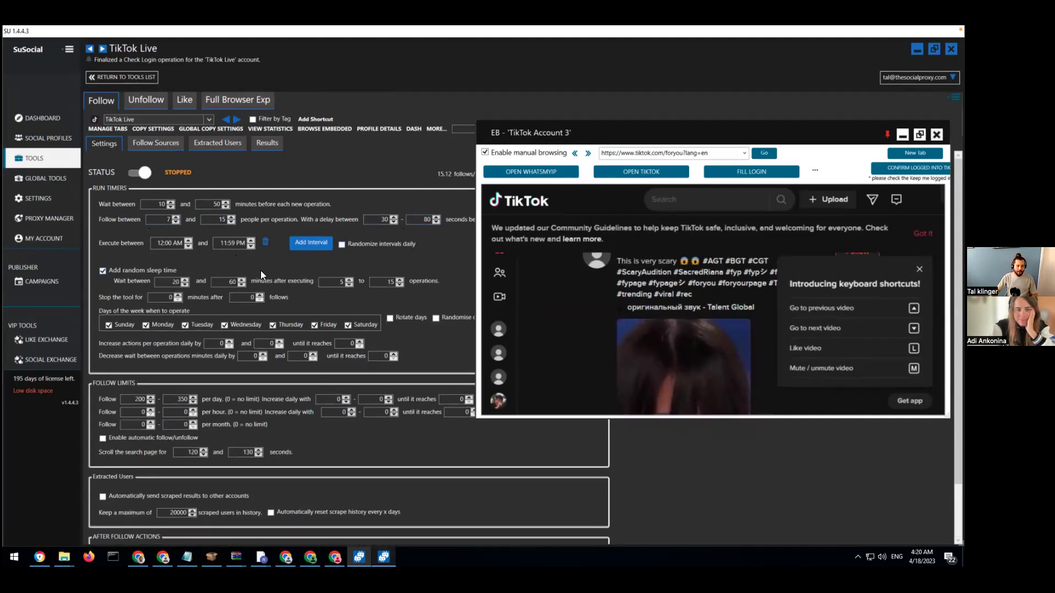
pyautogui.click(273, 324)
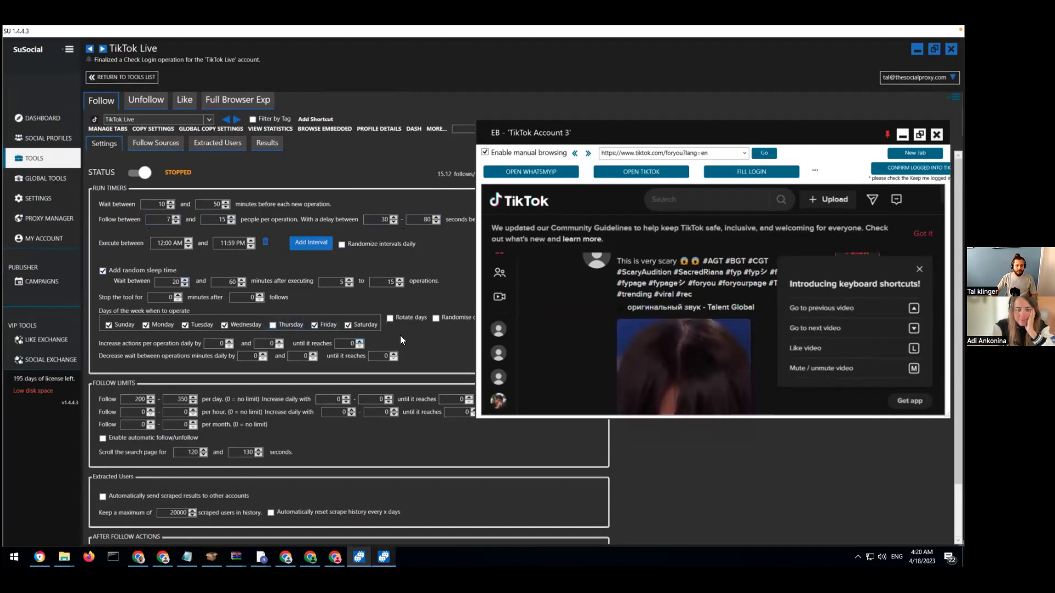
pyautogui.click(437, 317)
pyautogui.moveTo(585, 129); pyautogui.dragTo(385, 103)
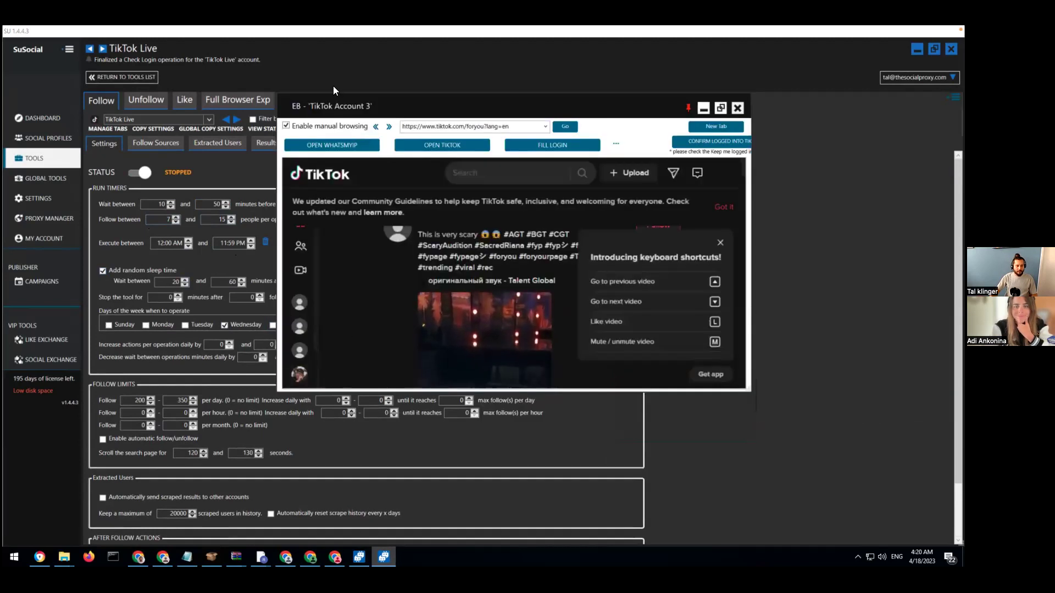
pyautogui.moveTo(617, 66); pyautogui.dragTo(852, 80)
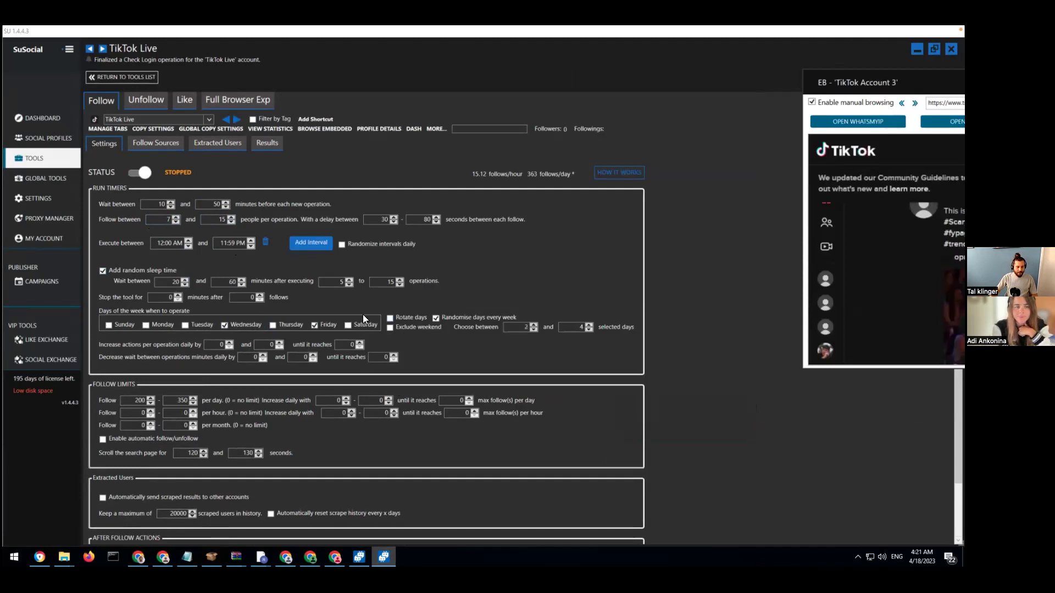
# Step: Try Rotate days, return to Randomise days every week, and choose between 5 and 7 selected days
pyautogui.click(410, 318)
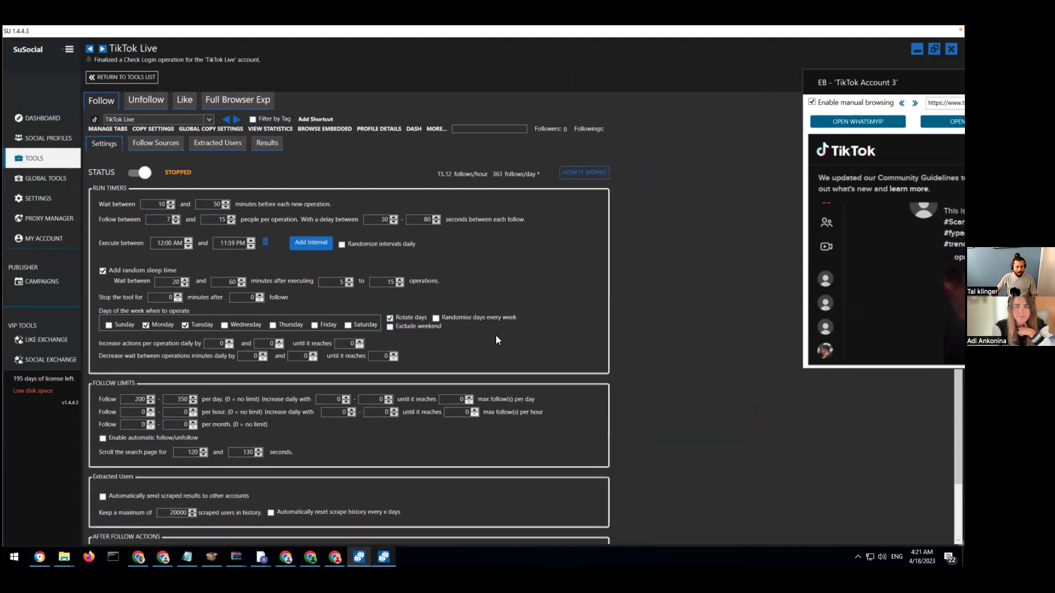
pyautogui.click(436, 319)
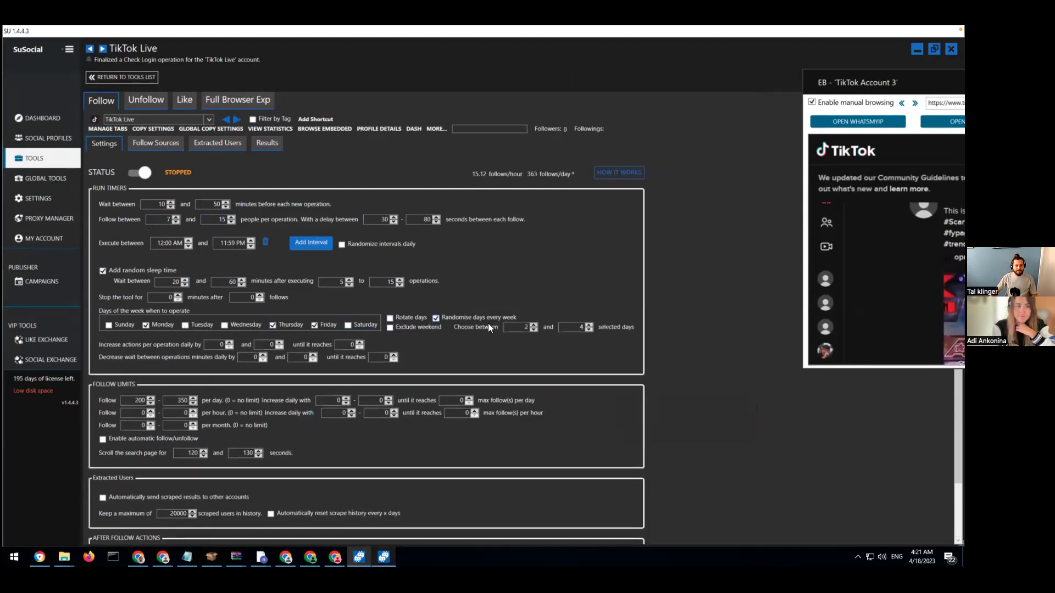
pyautogui.doubleClick(568, 327)
pyautogui.write('7')
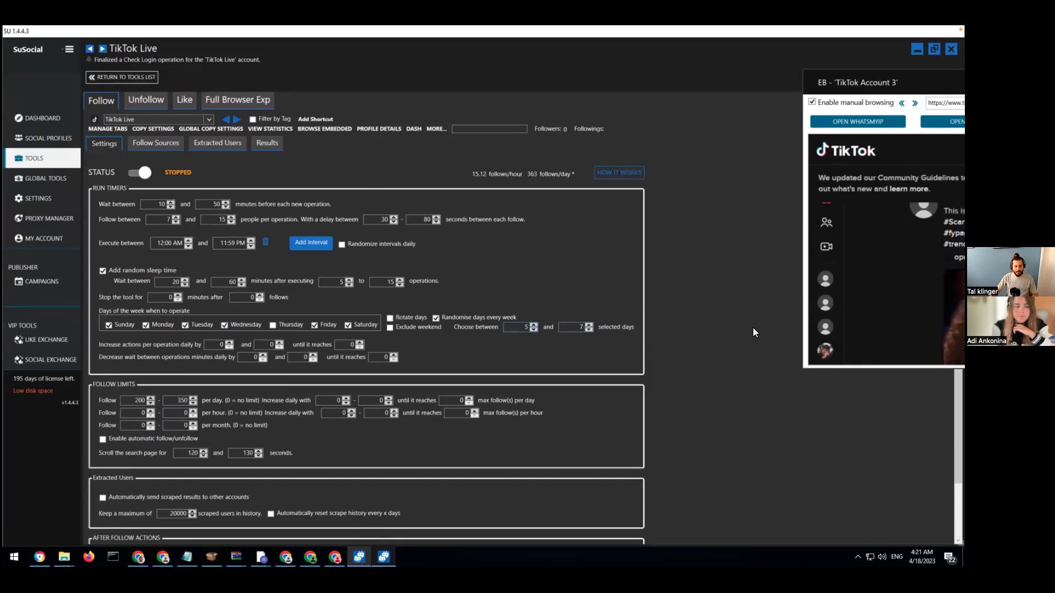
# Step: Limit follows to 10–20 per day and at most 20 per hour, increasing daily by 0–10 until 200 follows per day
pyautogui.scroll(-2, 723, 360)
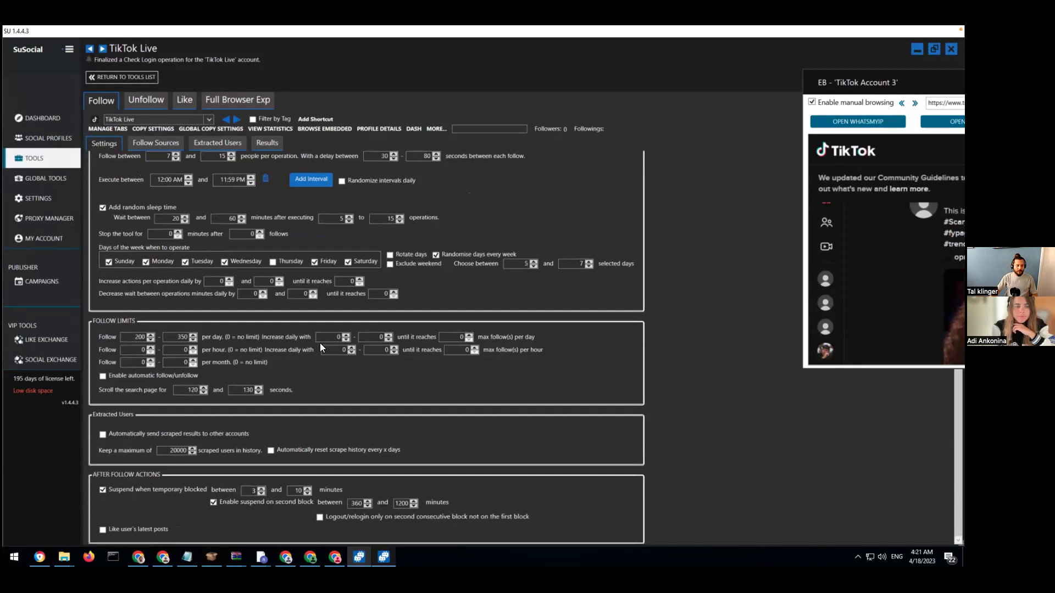
pyautogui.doubleClick(141, 337)
pyautogui.scroll(1, 565, 313)
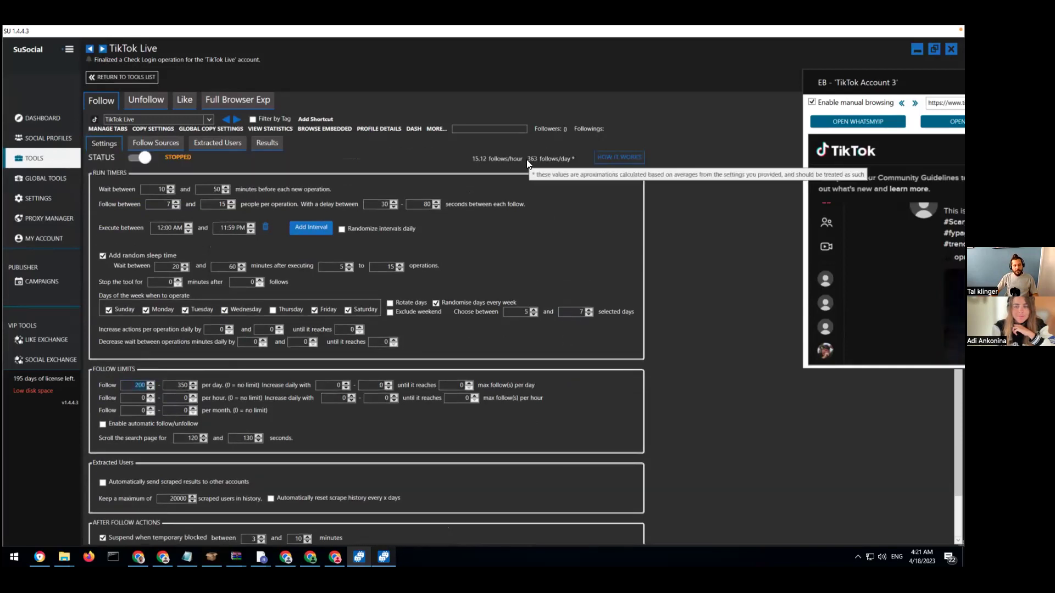
pyautogui.moveTo(539, 157)
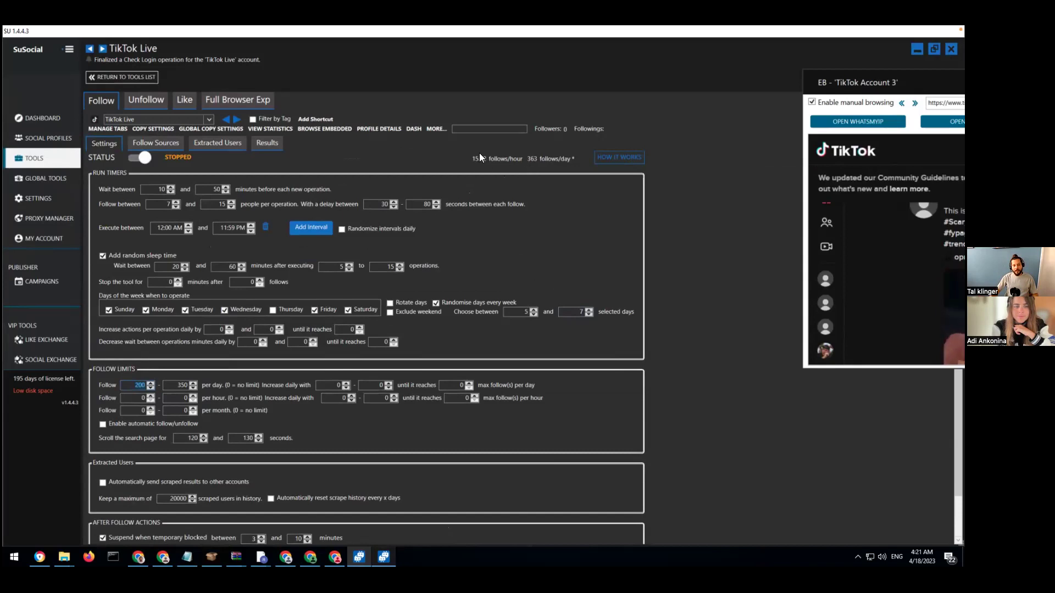
pyautogui.scroll(-1, 576, 306)
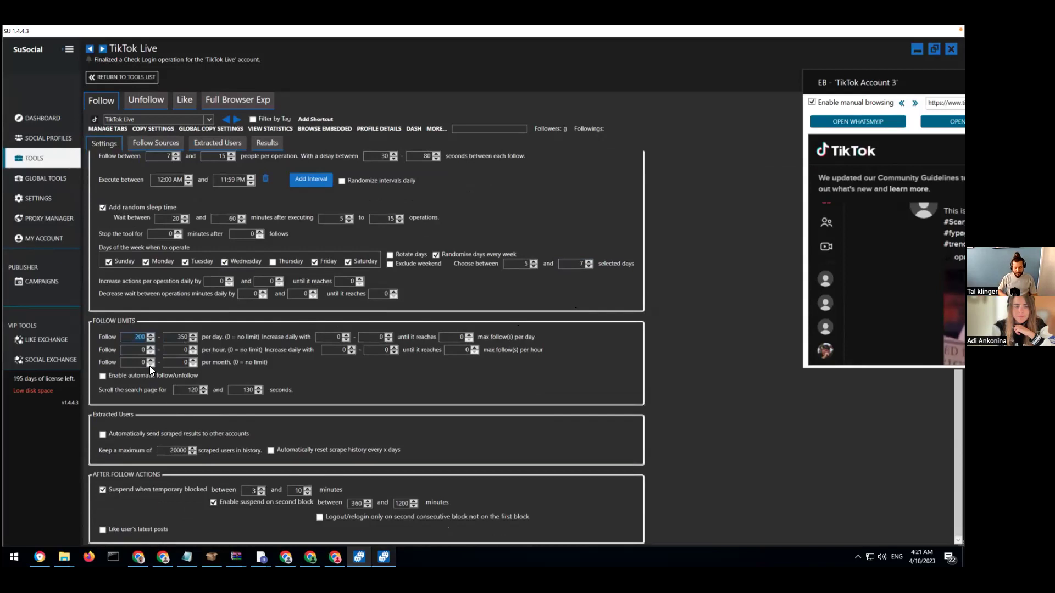
pyautogui.doubleClick(181, 339)
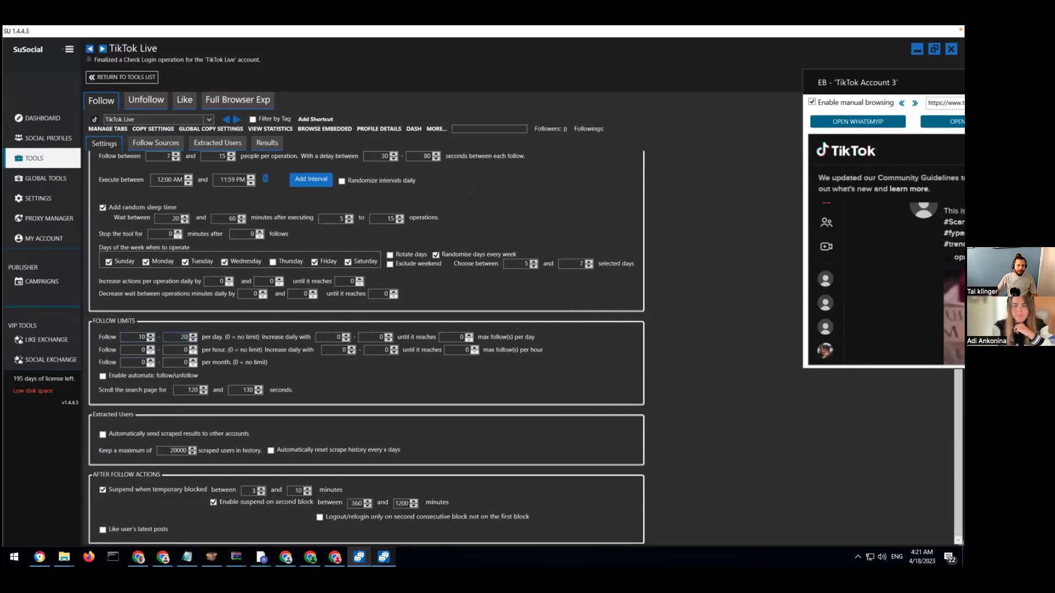
pyautogui.doubleClick(372, 335)
pyautogui.write('10')
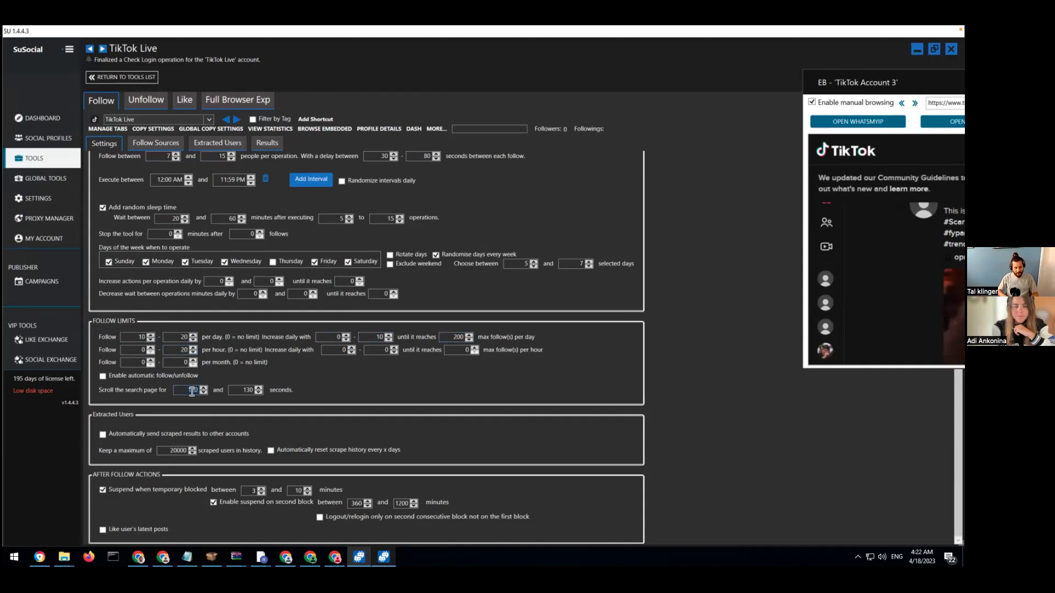
# Step: Set the search page scrolling to 30 to 40 seconds and enable liking users' latest posts after following with a like percentage of 10
pyautogui.doubleClick(243, 391)
pyautogui.write('4')
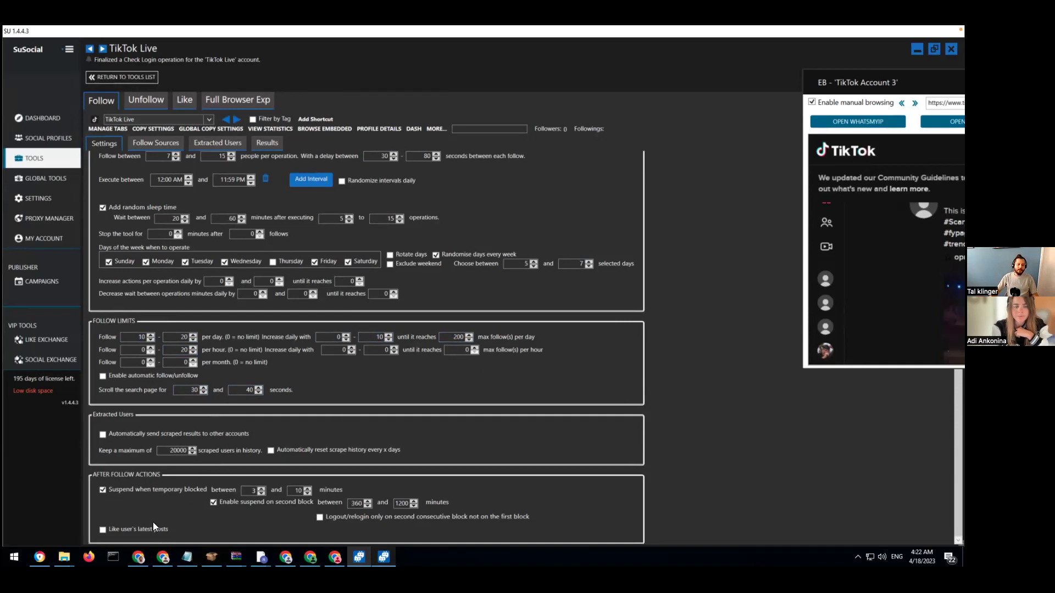
pyautogui.click(130, 529)
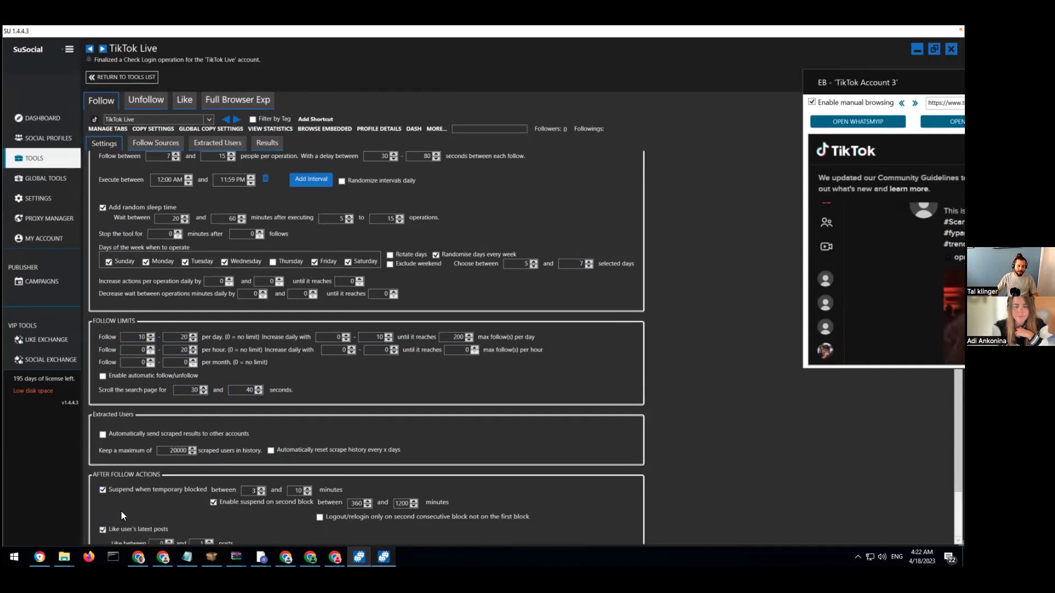
pyautogui.scroll(-1, 121, 510)
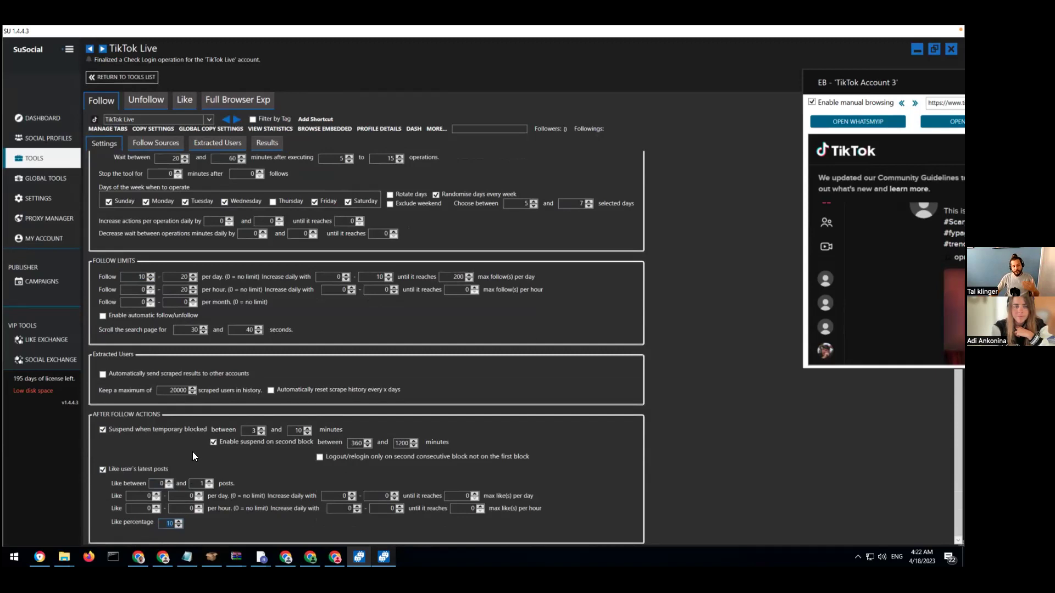
pyautogui.scroll(2, 249, 390)
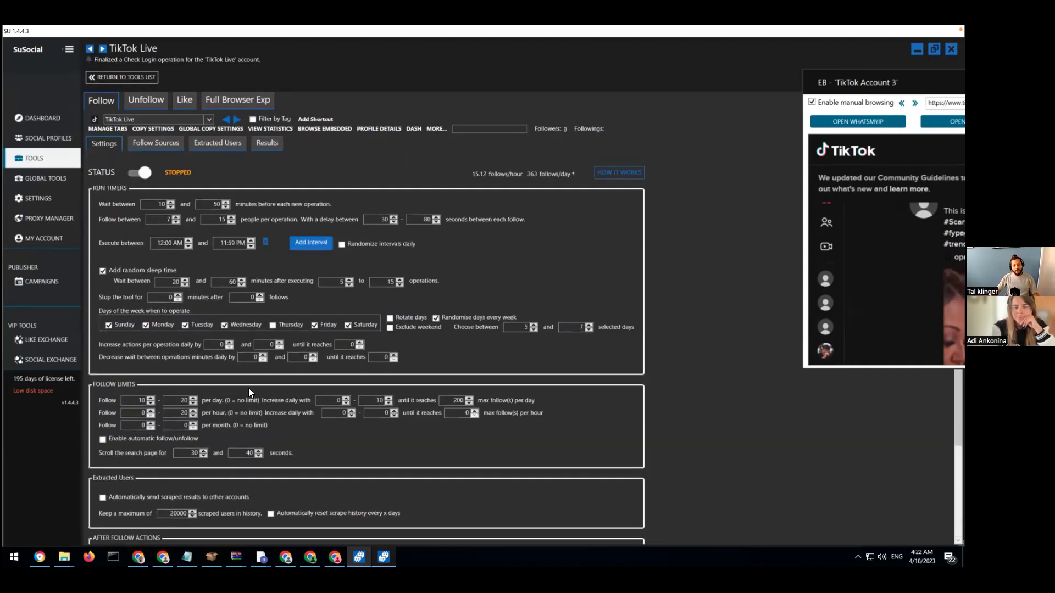
# Step: Enable following users by hashtag search in the Follow sources and add the keyword growthhacking
pyautogui.scroll(-2, 249, 388)
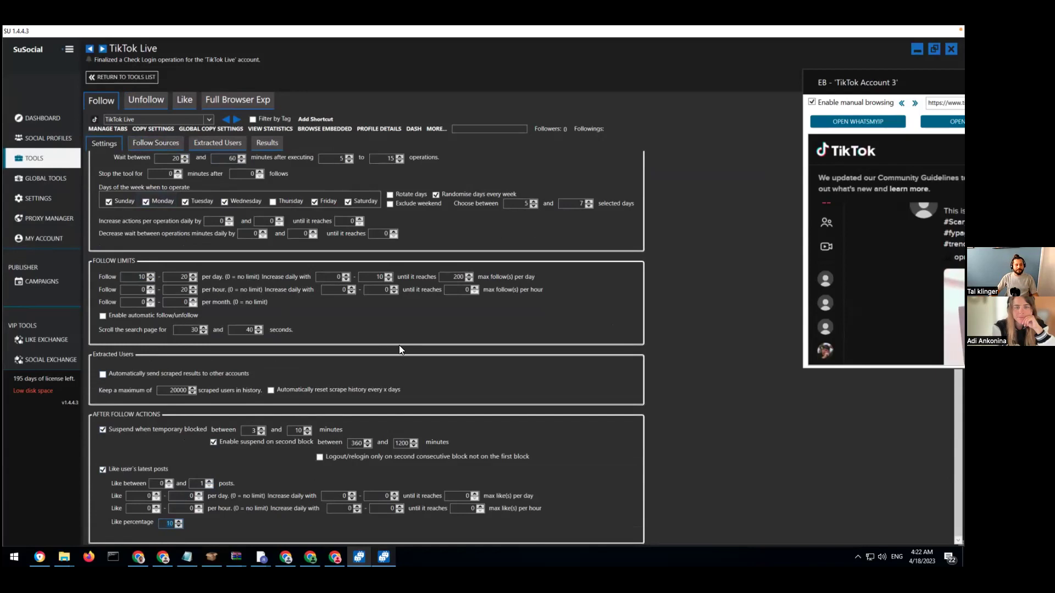
pyautogui.scroll(2, 399, 345)
pyautogui.click(155, 144)
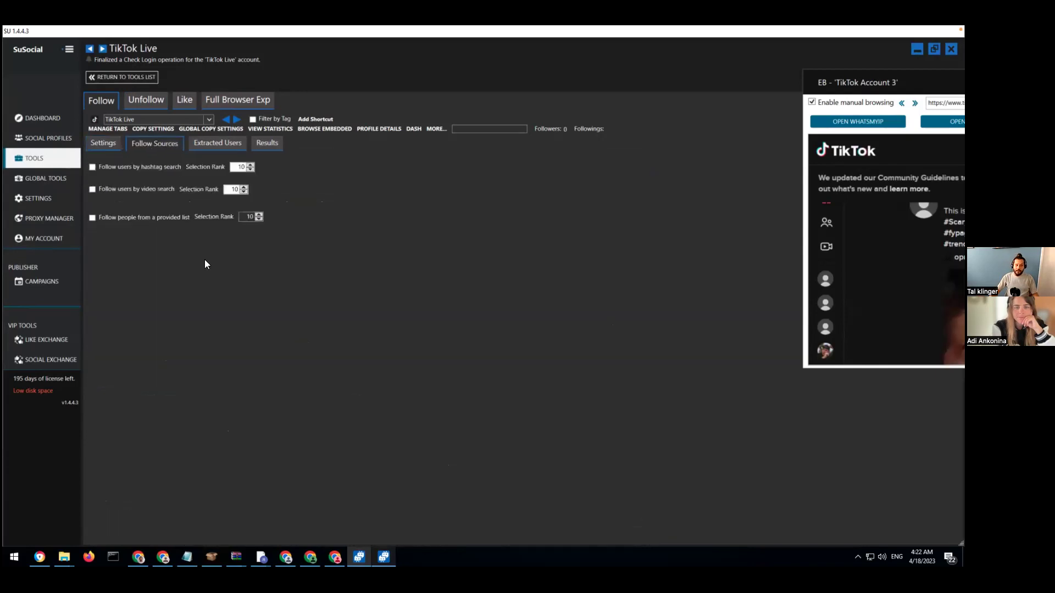
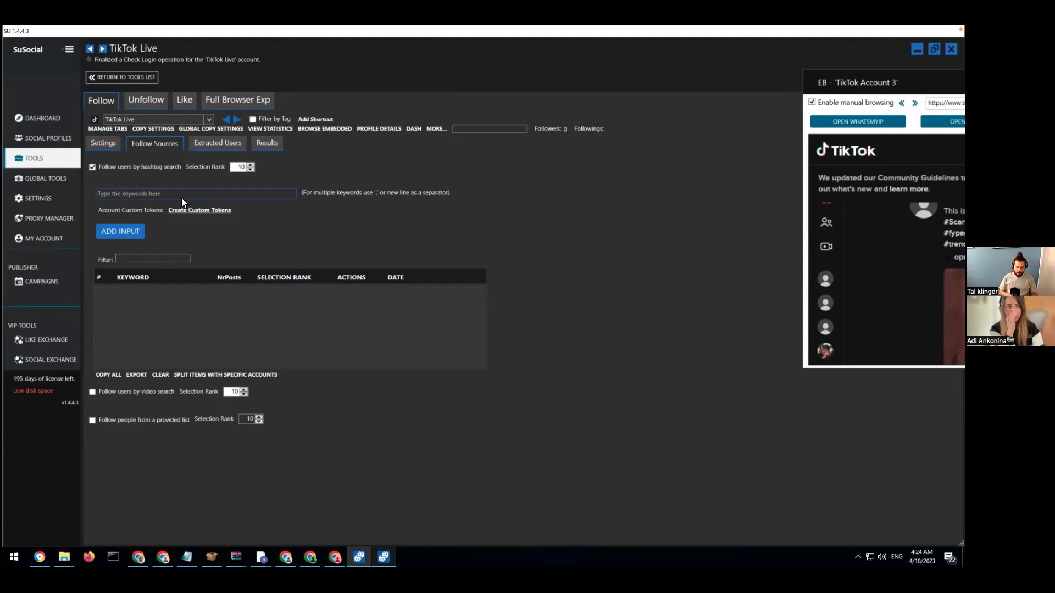
pyautogui.write('g')
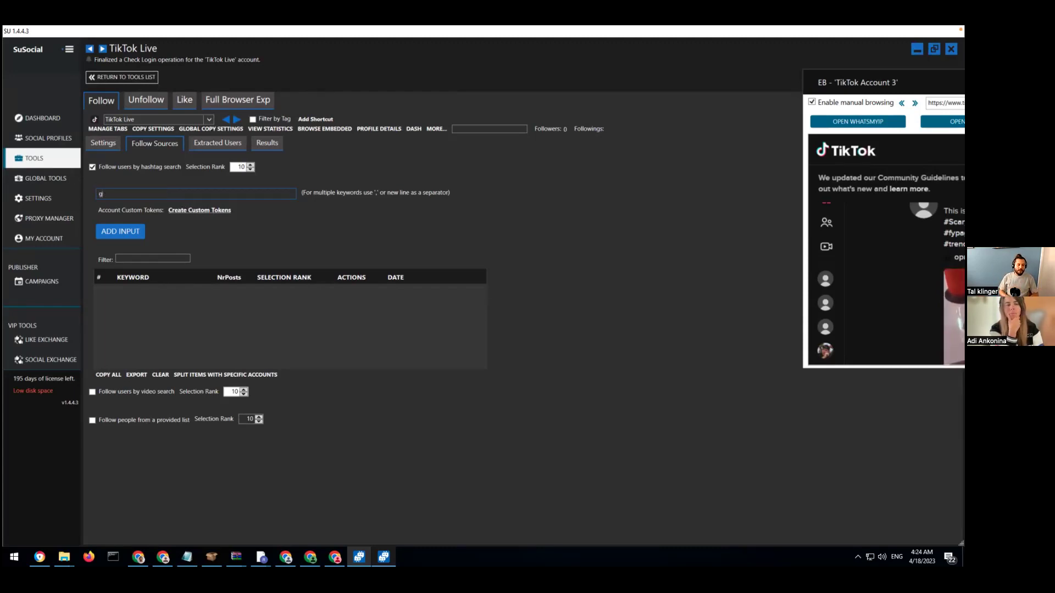
pyautogui.write('rowth')
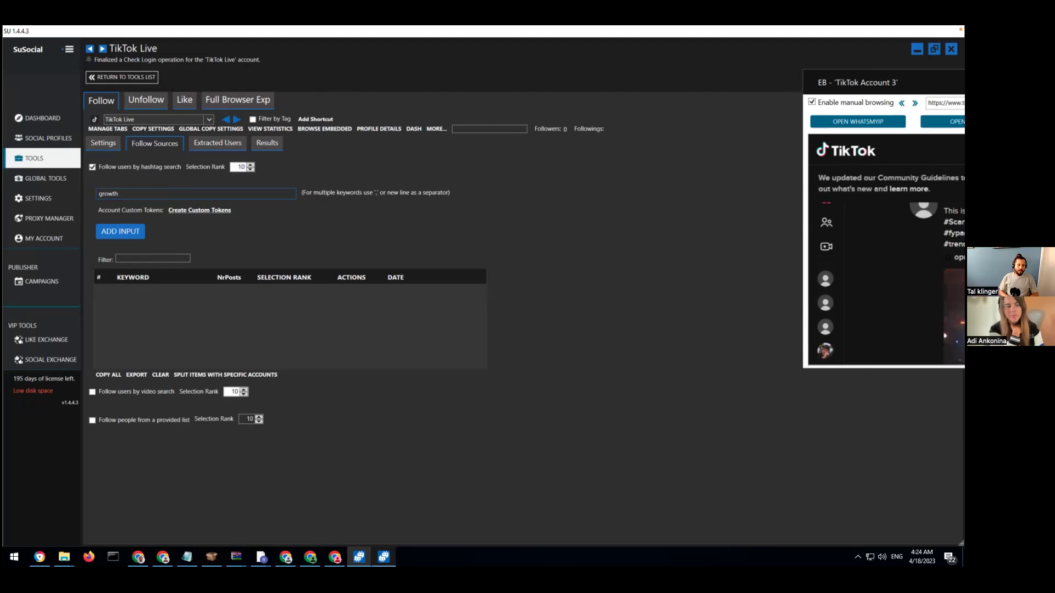
pyautogui.write('hacking')
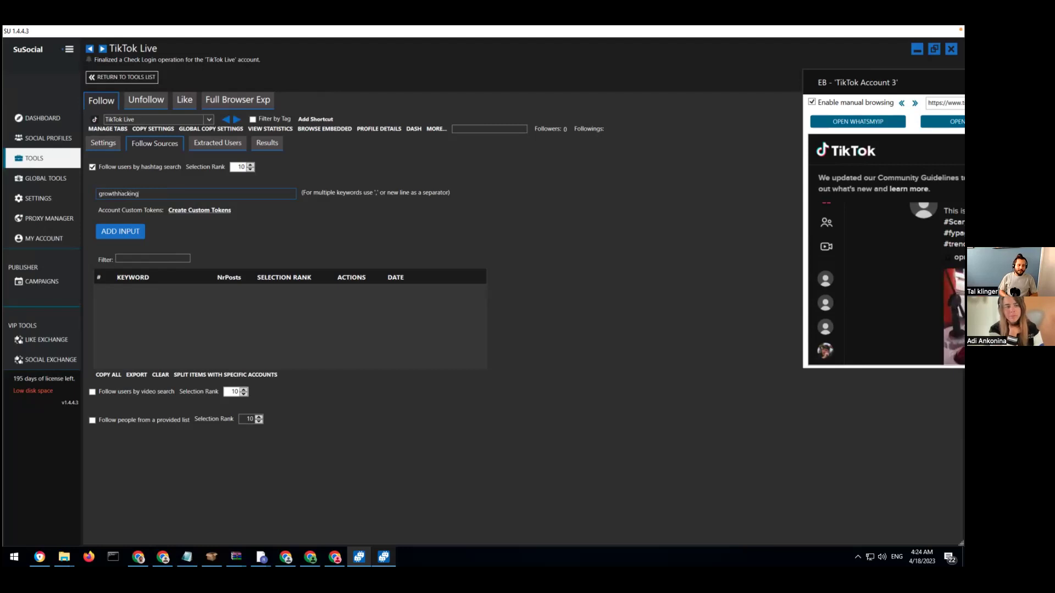
pyautogui.click(119, 233)
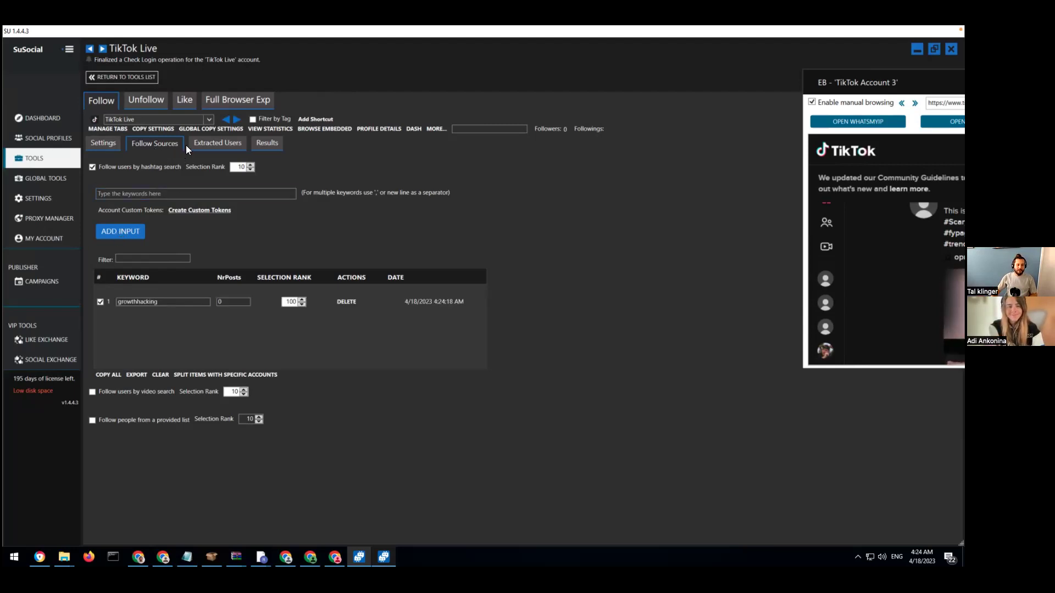
# Step: Start the Follow tool from its settings and move the embedded browser fully into view
pyautogui.click(103, 144)
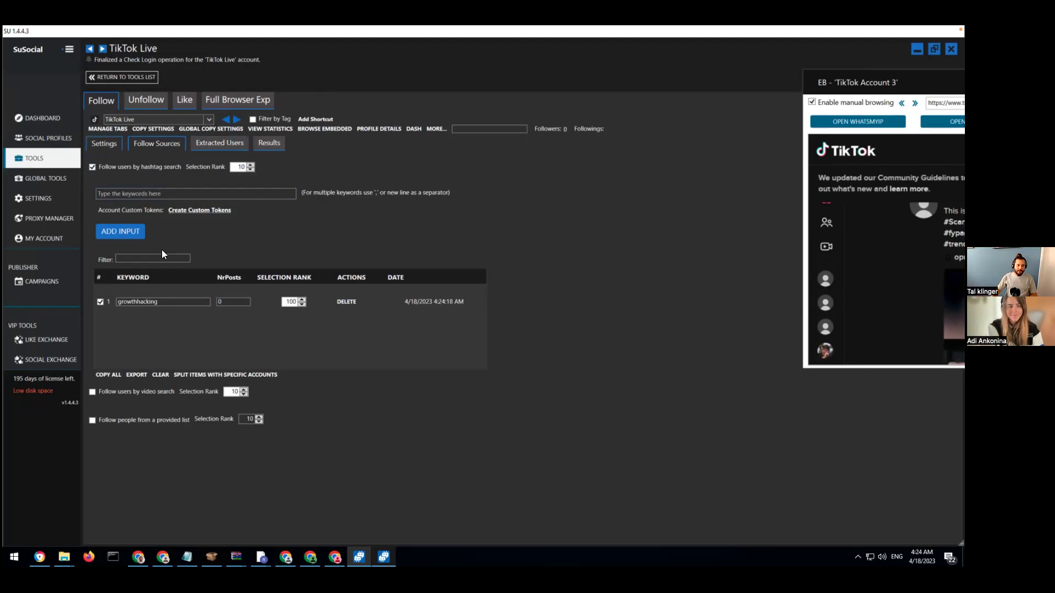
pyautogui.click(142, 175)
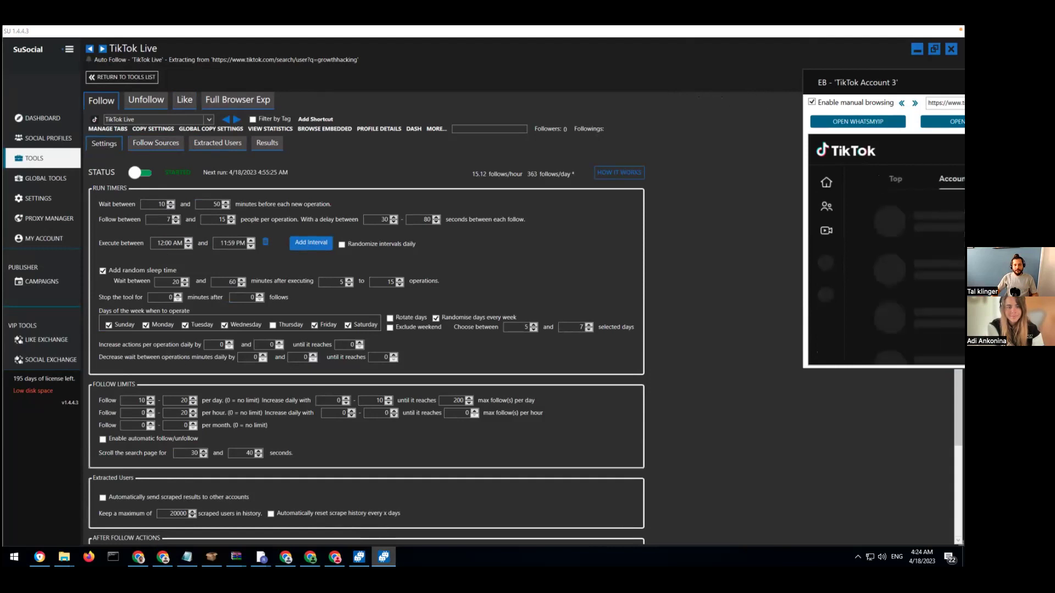
pyautogui.moveTo(855, 75); pyautogui.dragTo(554, 93)
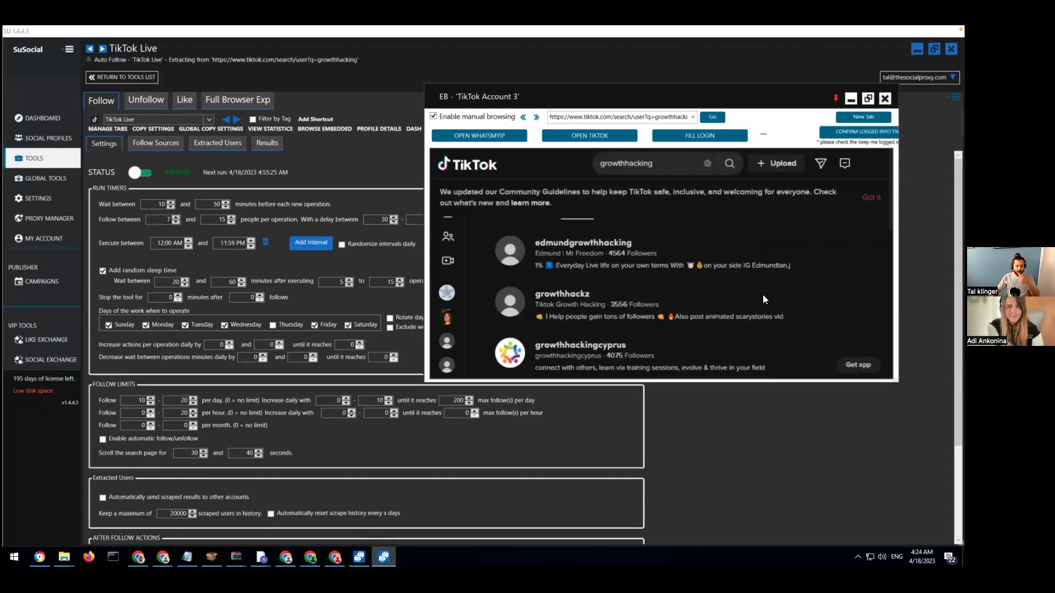
# Step: Examine the user results for growthhacking in the embedded browser
pyautogui.scroll(-5, 762, 293)
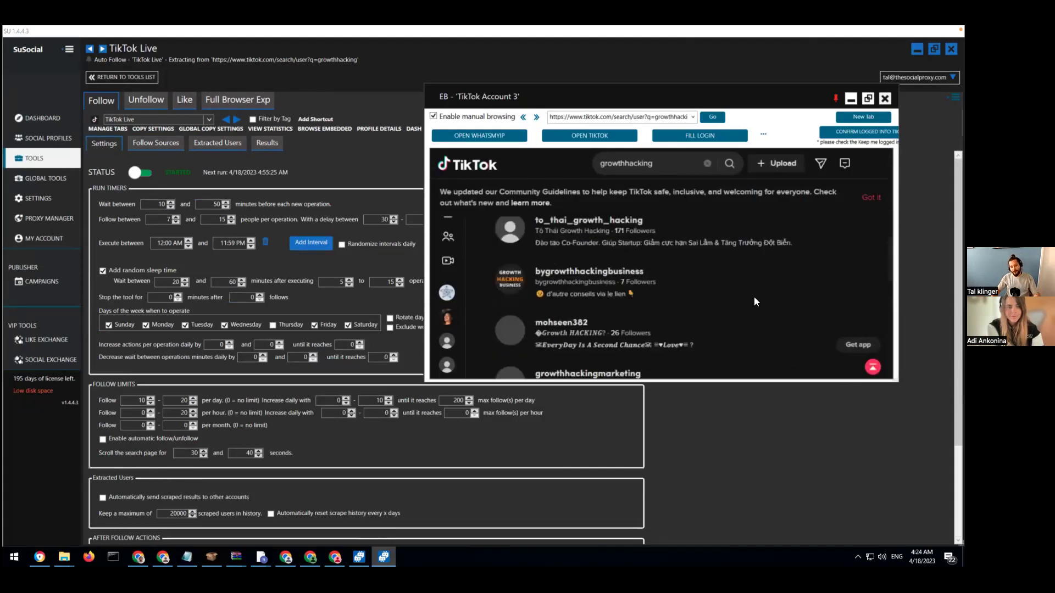
pyautogui.scroll(-10, 752, 296)
pyautogui.scroll(-10, 750, 296)
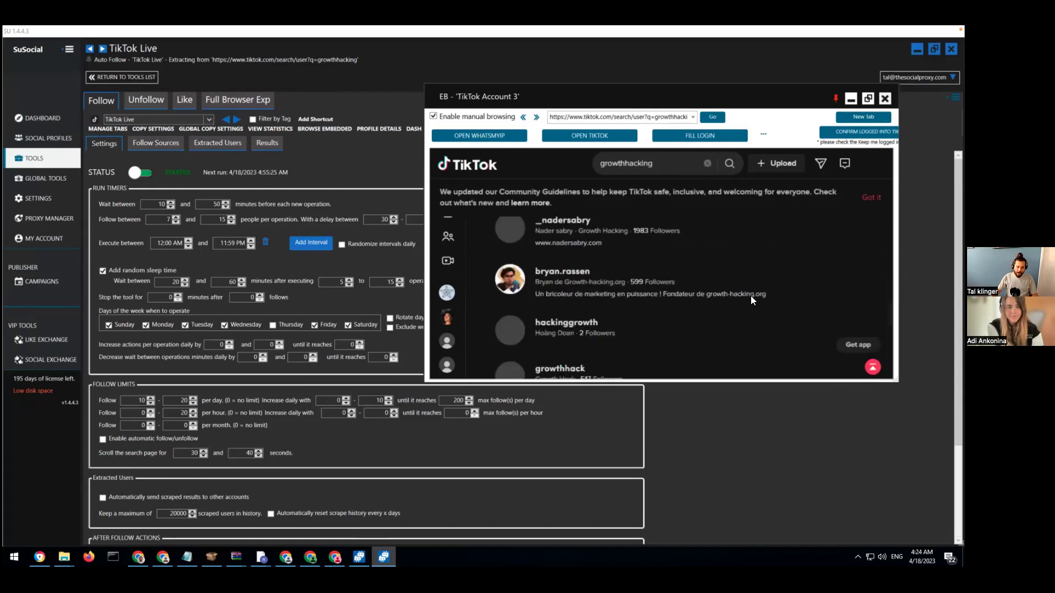
pyautogui.scroll(-10, 751, 295)
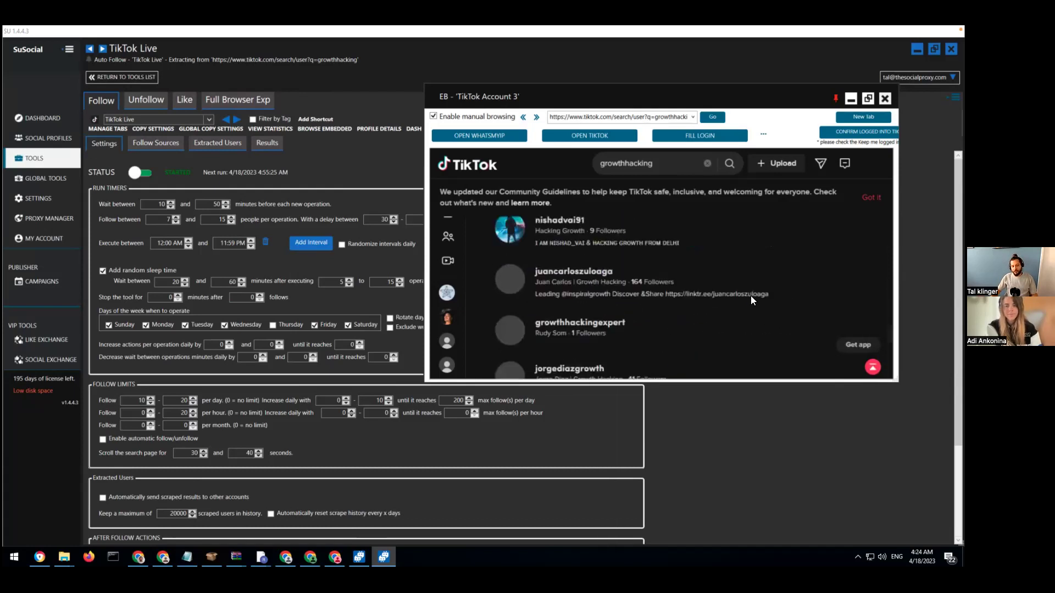
pyautogui.scroll(-10, 750, 296)
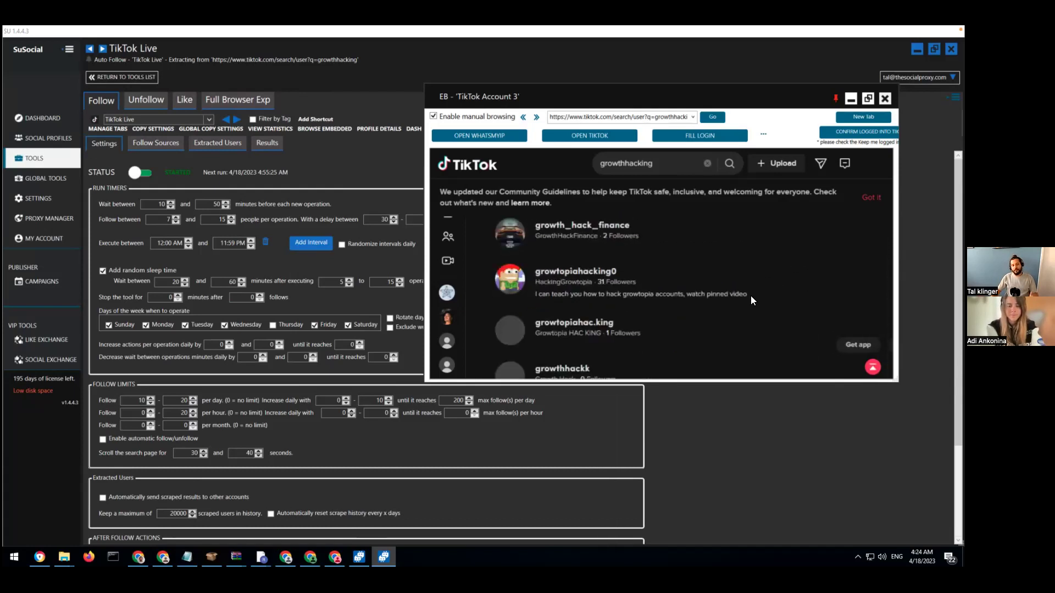
pyautogui.scroll(-5, 750, 295)
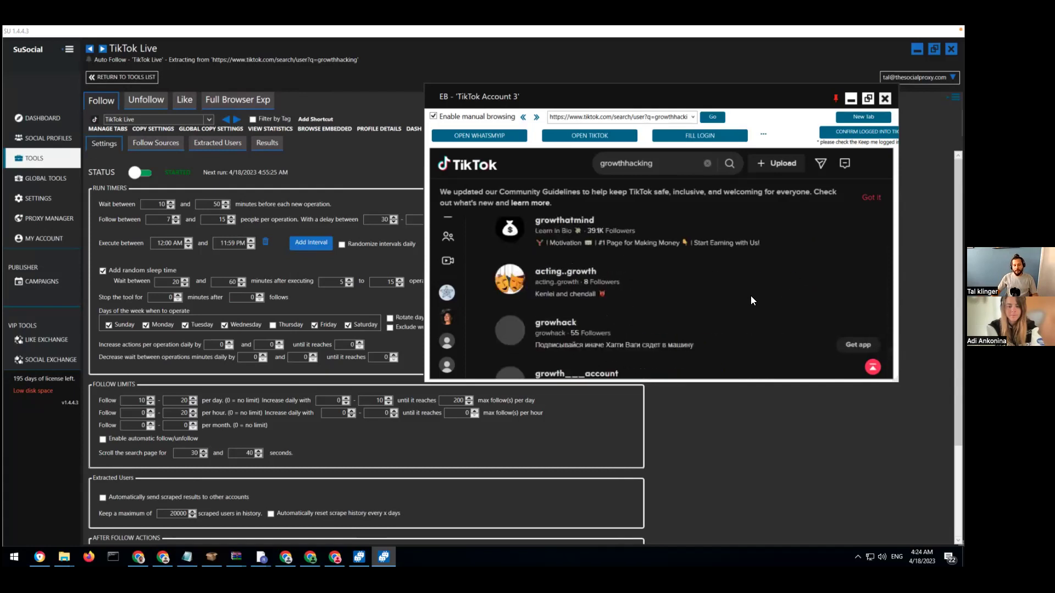
pyautogui.scroll(-5, 751, 296)
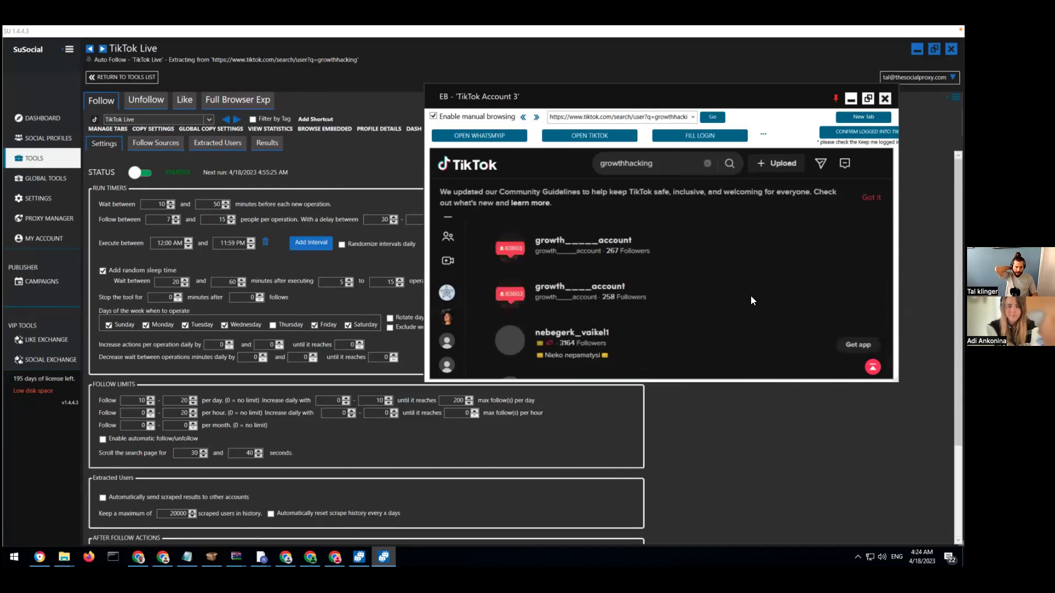
pyautogui.scroll(-5, 750, 296)
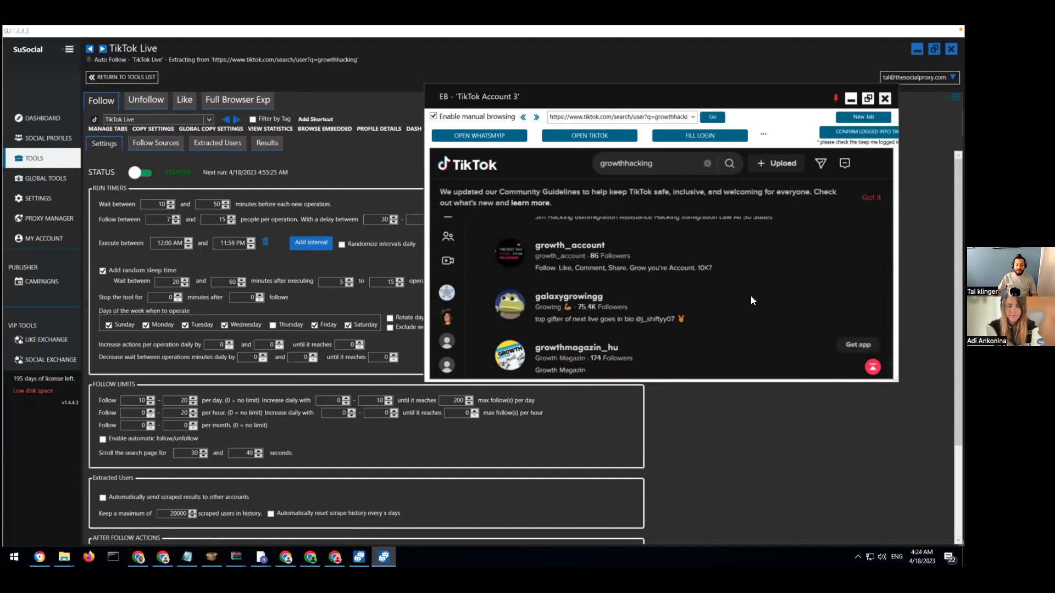
pyautogui.scroll(-10, 697, 239)
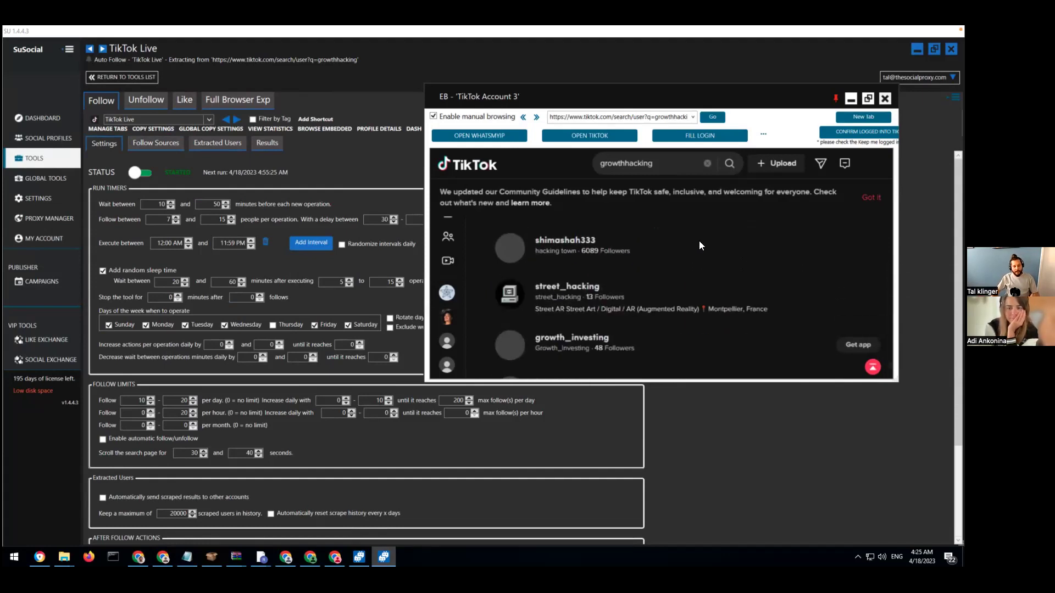
pyautogui.scroll(-10, 609, 281)
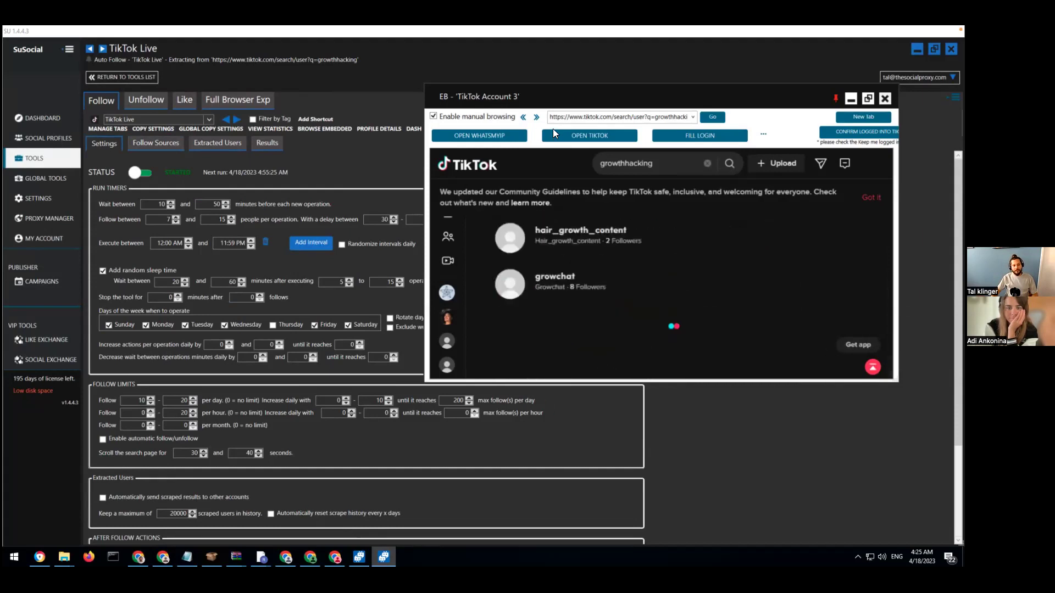
# Step: Look over the Follow tool's extracted users and the Unfollow settings, shifting the embedded browser as needed
pyautogui.click(204, 143)
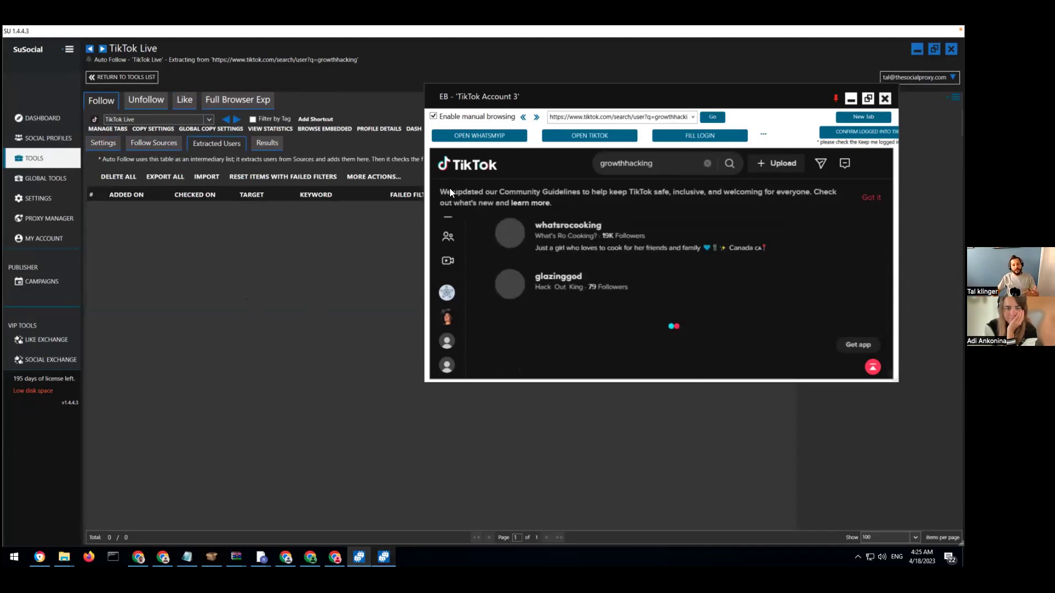
pyautogui.moveTo(564, 93); pyautogui.dragTo(495, 97)
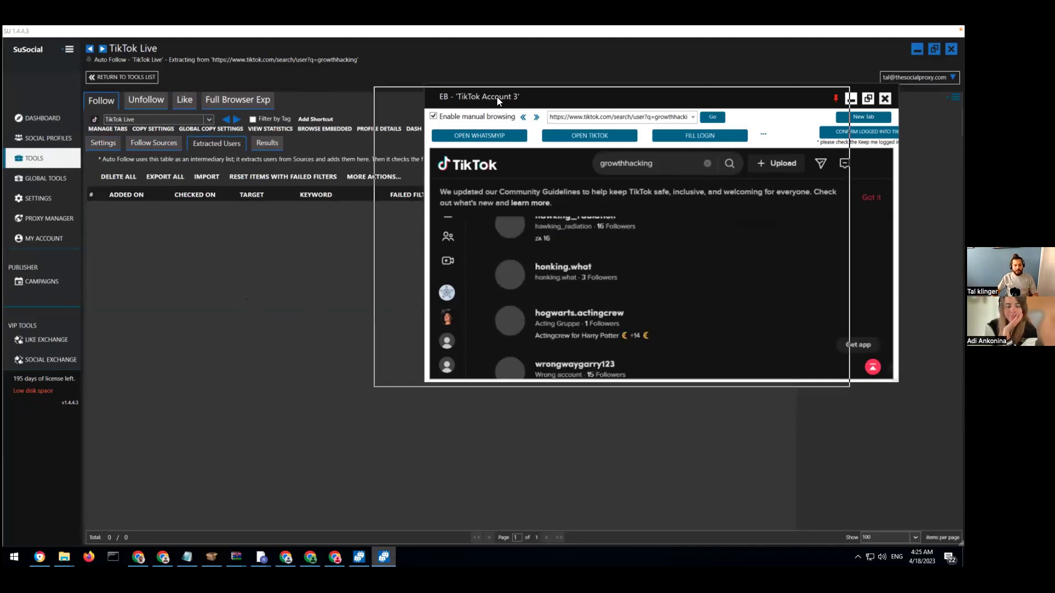
pyautogui.click(146, 100)
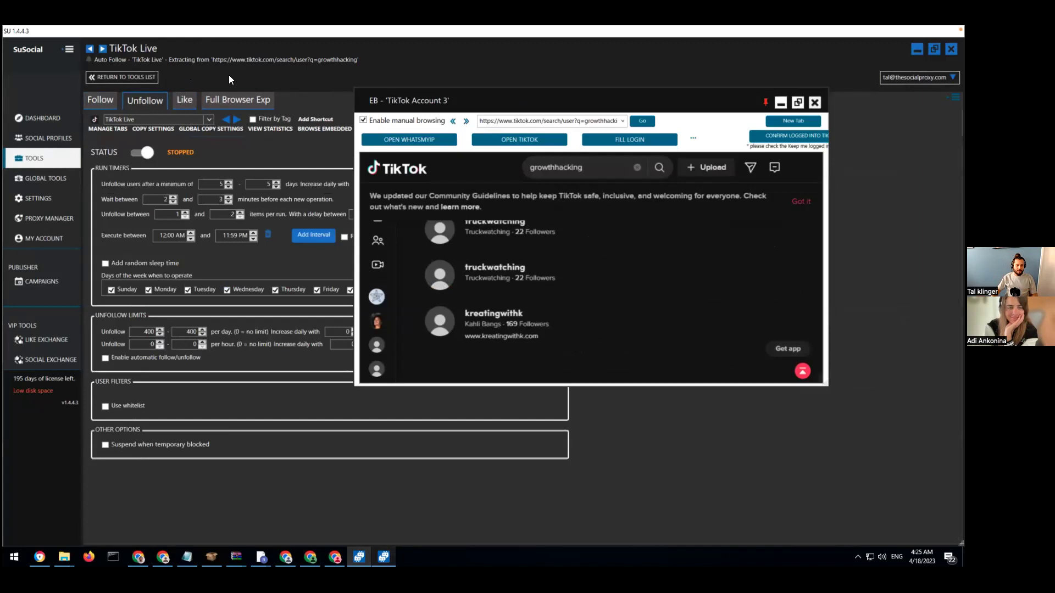
pyautogui.moveTo(460, 96); pyautogui.dragTo(555, 90)
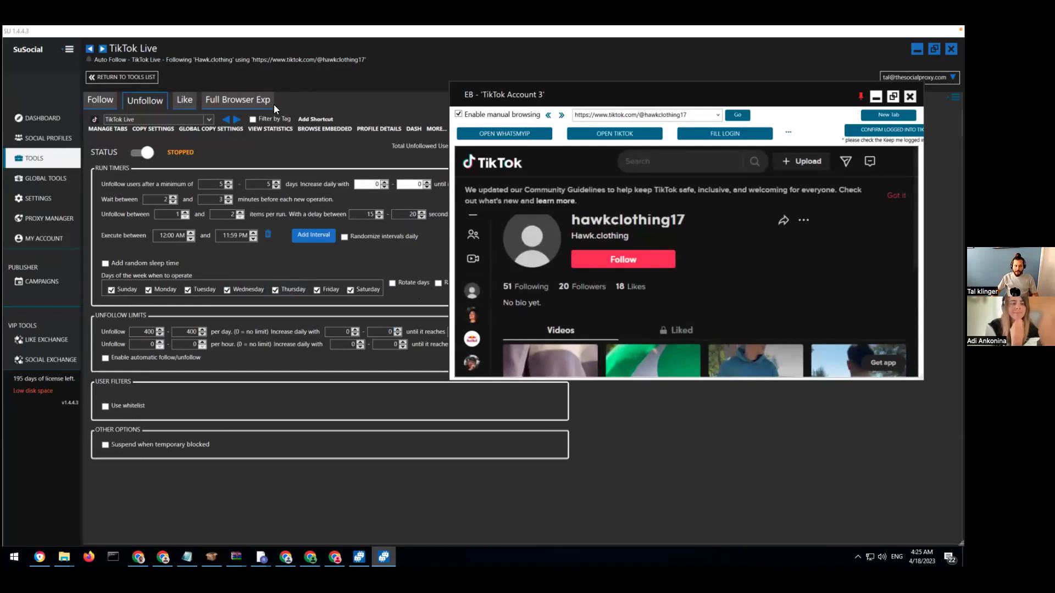
# Step: Check the Follow tool's results list and return to its settings
pyautogui.click(118, 108)
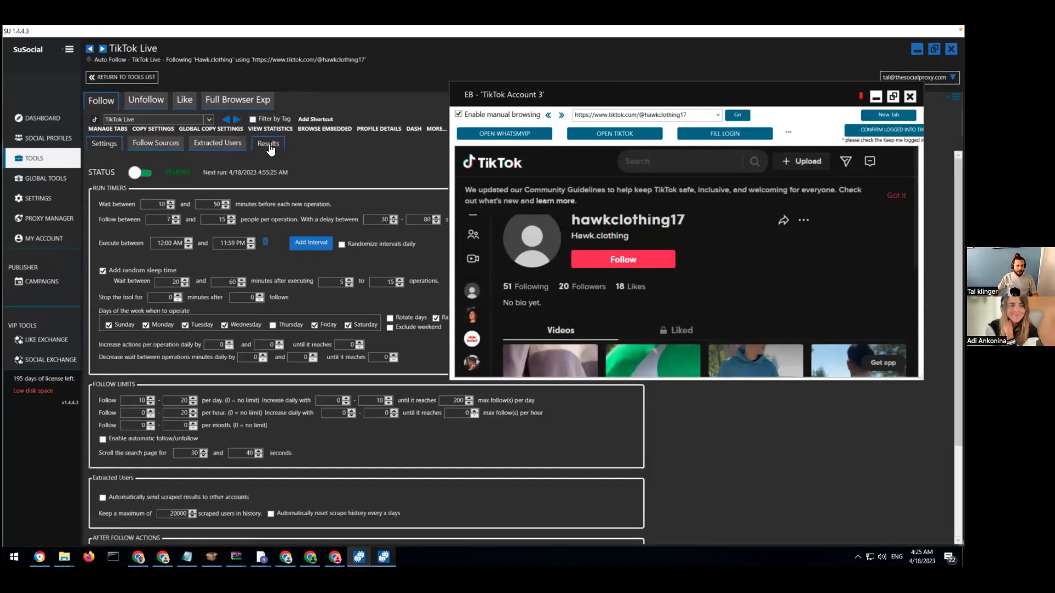
pyautogui.click(268, 144)
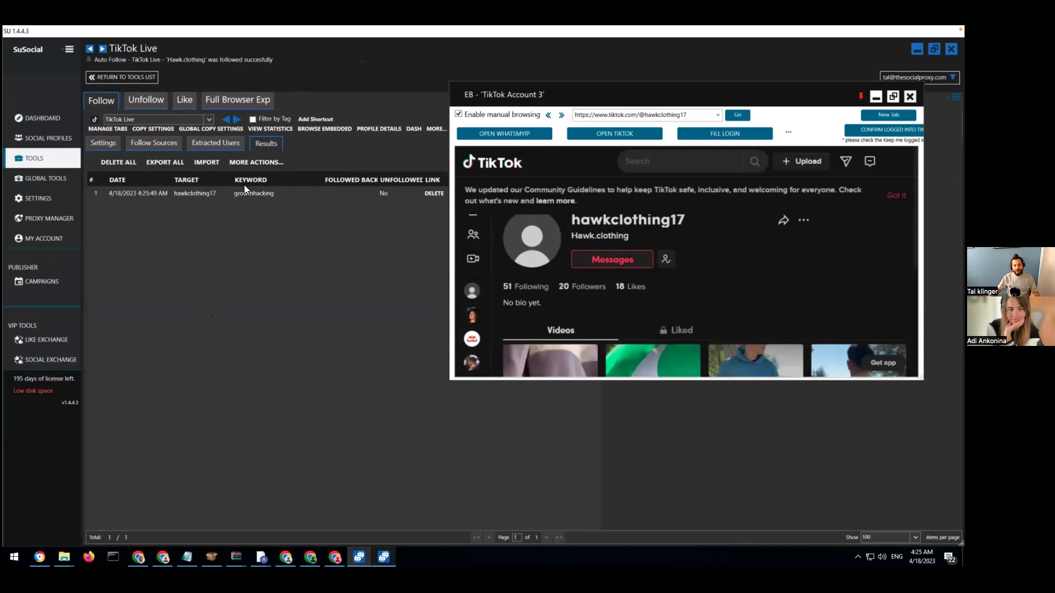
pyautogui.click(103, 143)
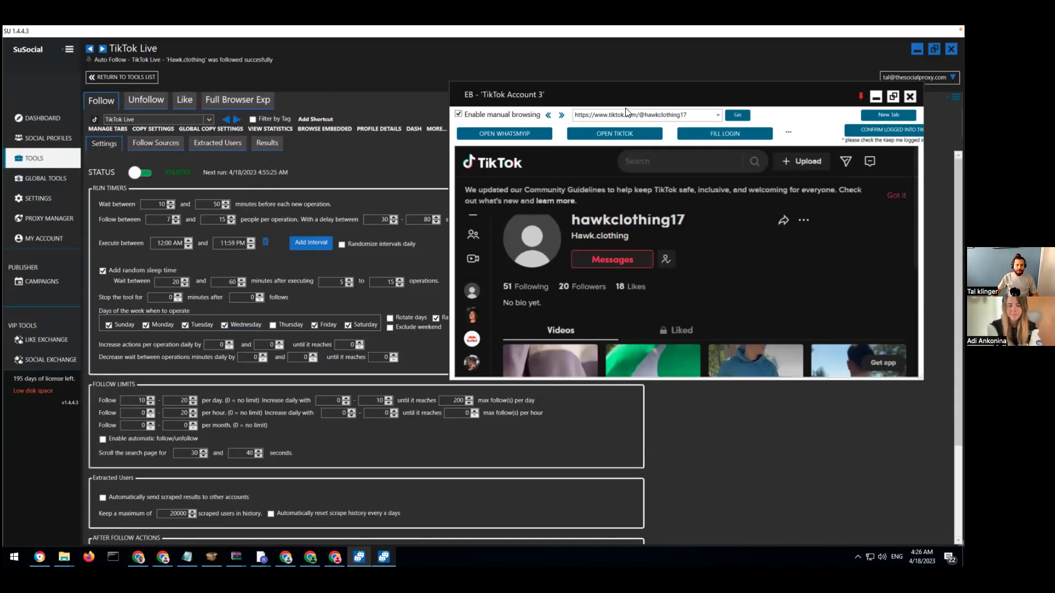
# Step: Move the embedded browser aside and set the Unfollow tool to unfollow users after a minimum of 3 to 4 days
pyautogui.moveTo(479, 87); pyautogui.dragTo(933, 136)
pyautogui.click(128, 100)
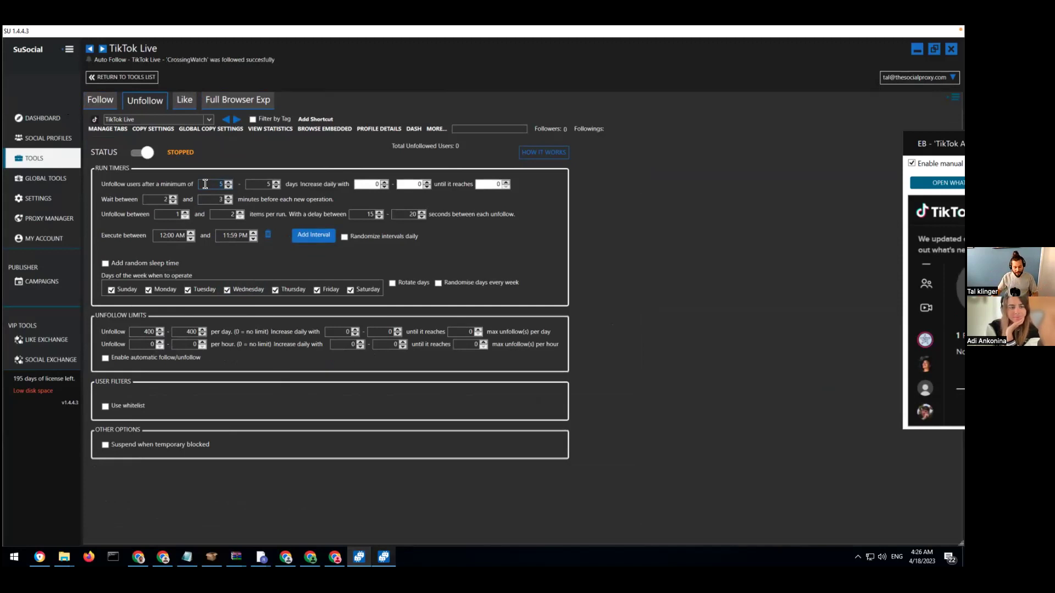
pyautogui.write('3')
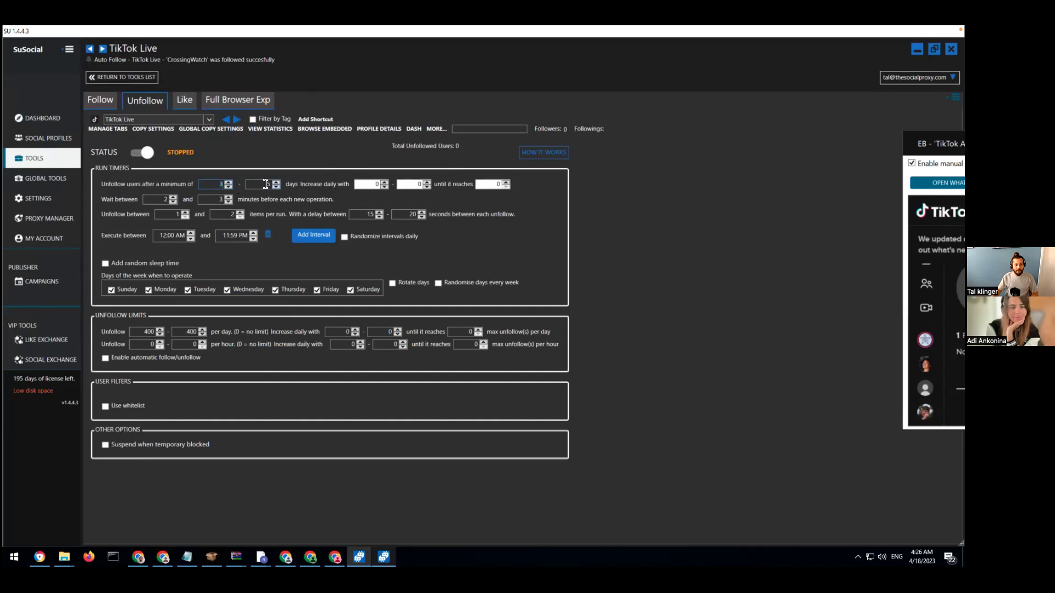
pyautogui.click(266, 184)
pyautogui.write('5')
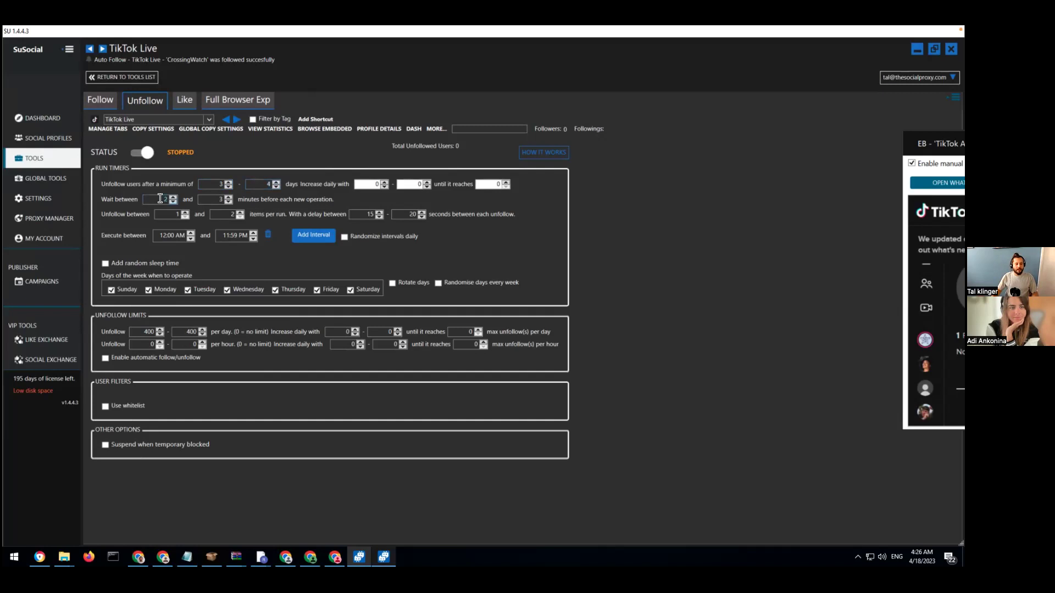
# Step: Set the Unfollow tool's wait before each new operation to between 10 and 50 minutes
pyautogui.write('2')
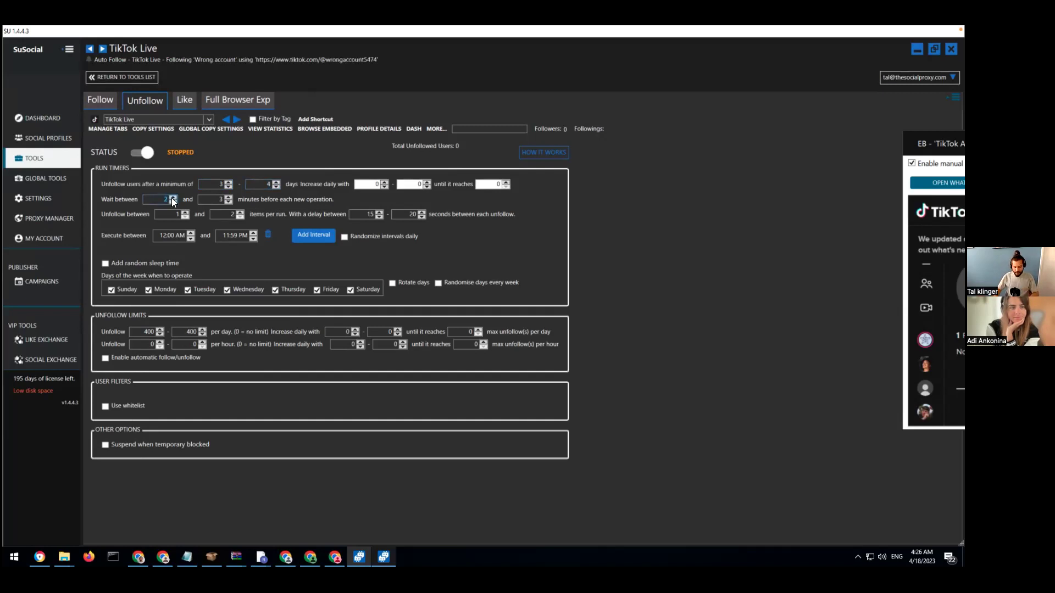
pyautogui.doubleClick(208, 199)
pyautogui.write('50')
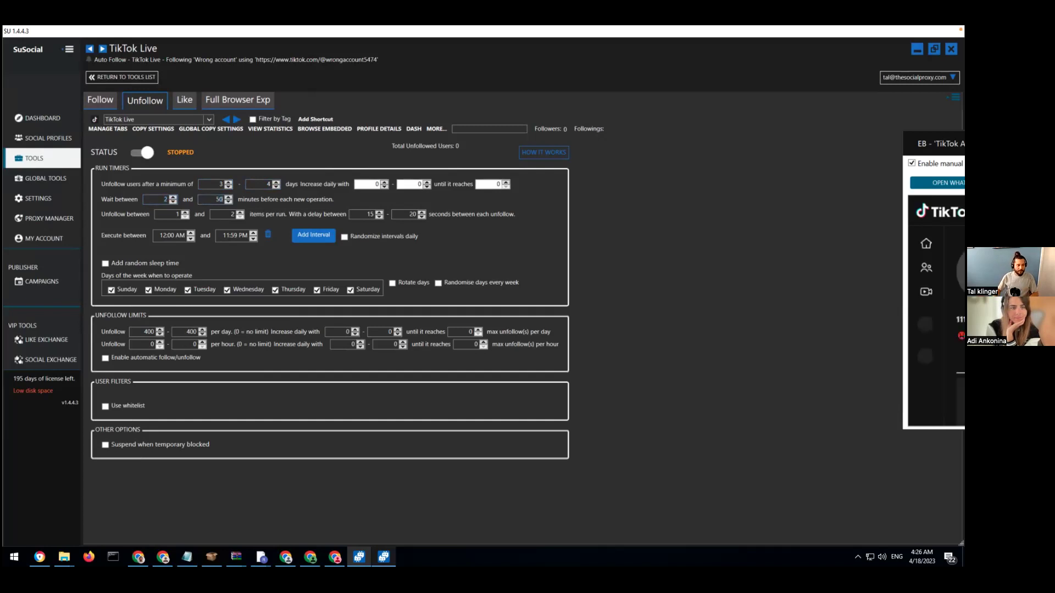
pyautogui.doubleClick(152, 199)
pyautogui.write('10')
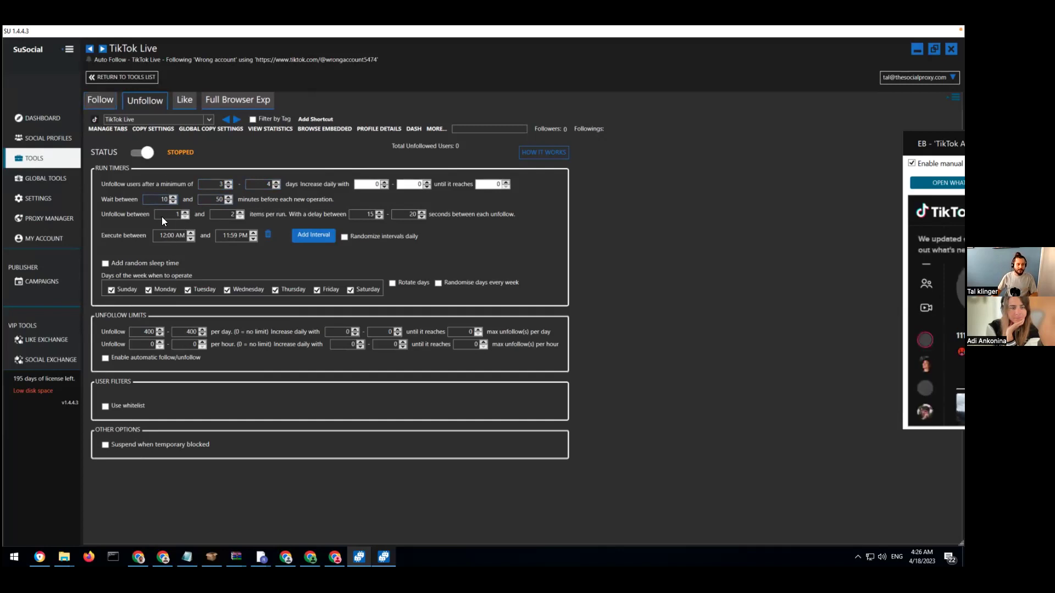
# Step: Set the Unfollow tool to unfollow between 7 and 15 items per run
pyautogui.doubleClick(164, 214)
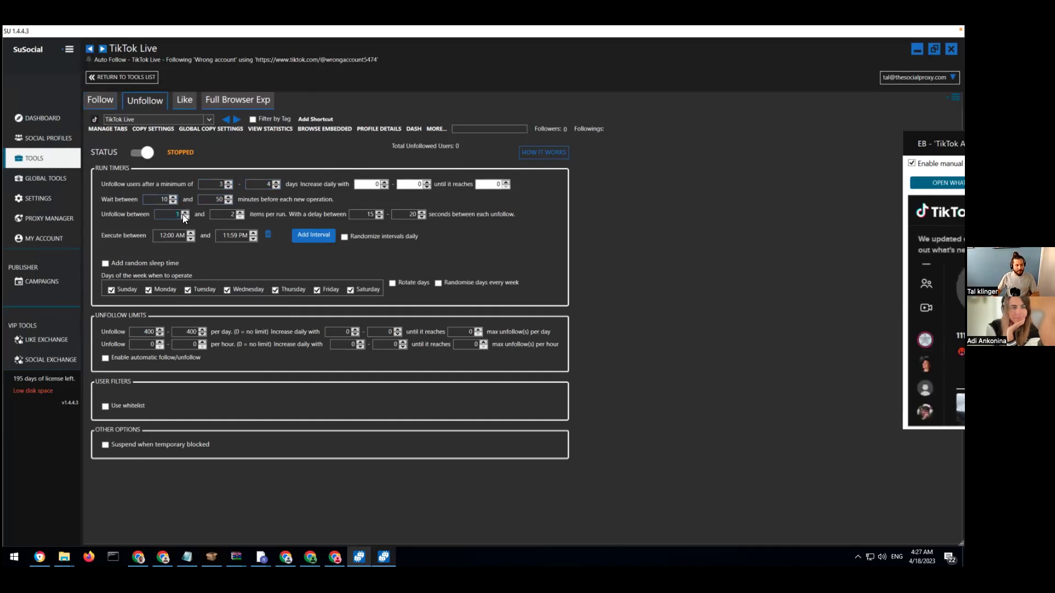
pyautogui.click(230, 215)
pyautogui.write('2')
pyautogui.press('BackSpace')
pyautogui.write('15')
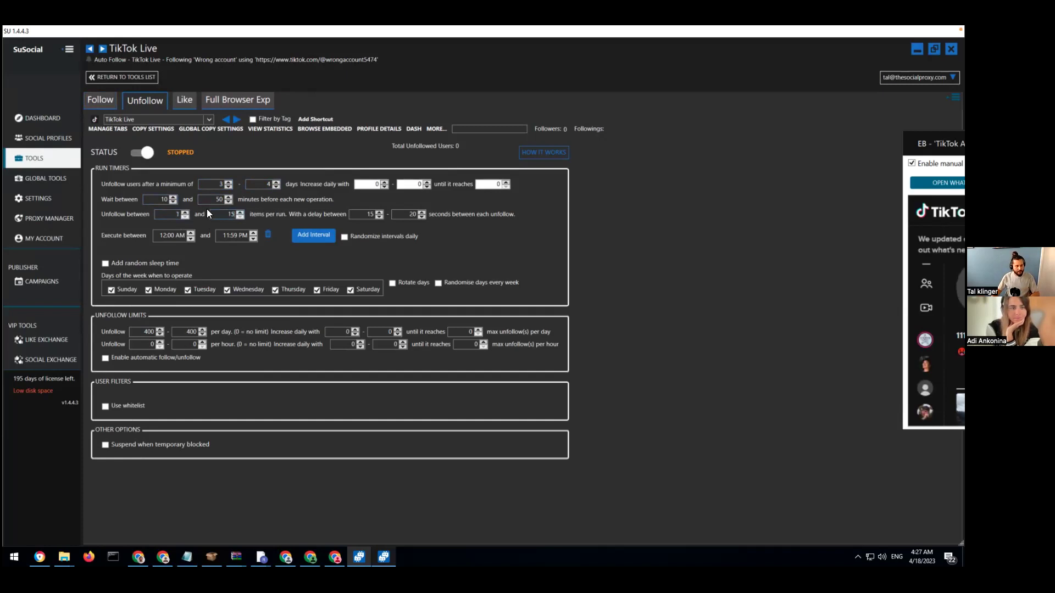
pyautogui.doubleClick(178, 213)
pyautogui.write('7')
# Step: Set the delay between each unfollow to 20 to 50 seconds
pyautogui.doubleClick(402, 214)
pyautogui.write('50')
pyautogui.doubleClick(364, 215)
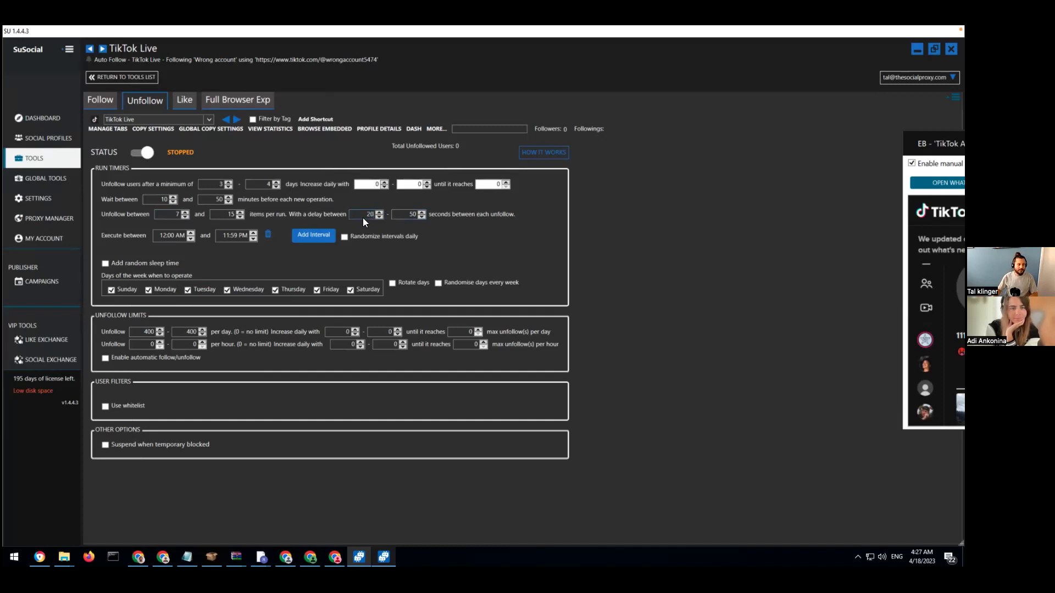
# Step: Add random sleep time to the Unfollow tool and randomise its operating days every week, choosing between 5 and 7 selected days
pyautogui.click(171, 263)
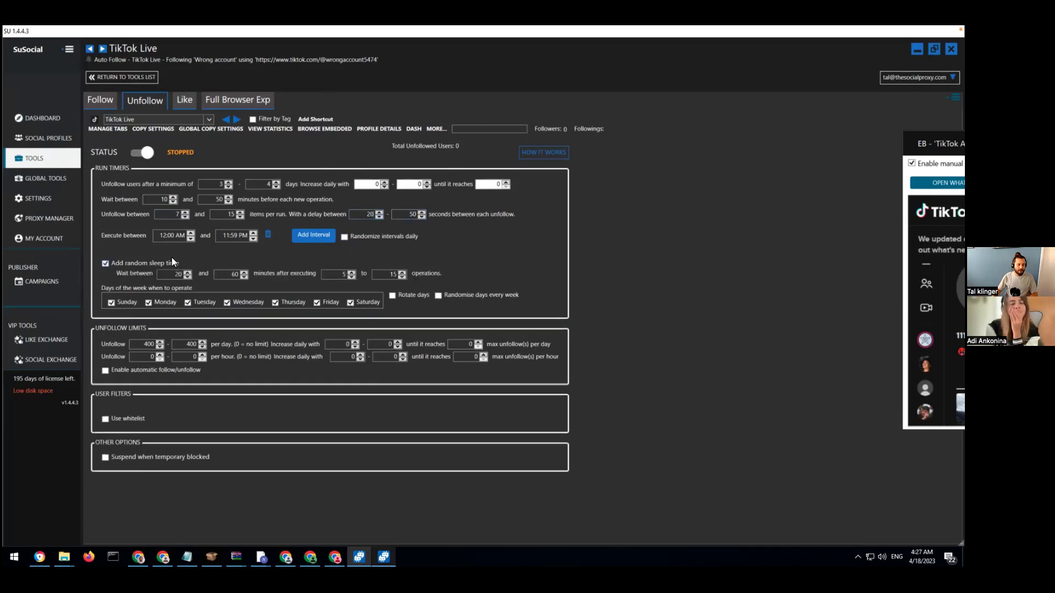
pyautogui.click(446, 295)
pyautogui.click(537, 302)
pyautogui.click(536, 302)
pyautogui.click(591, 302)
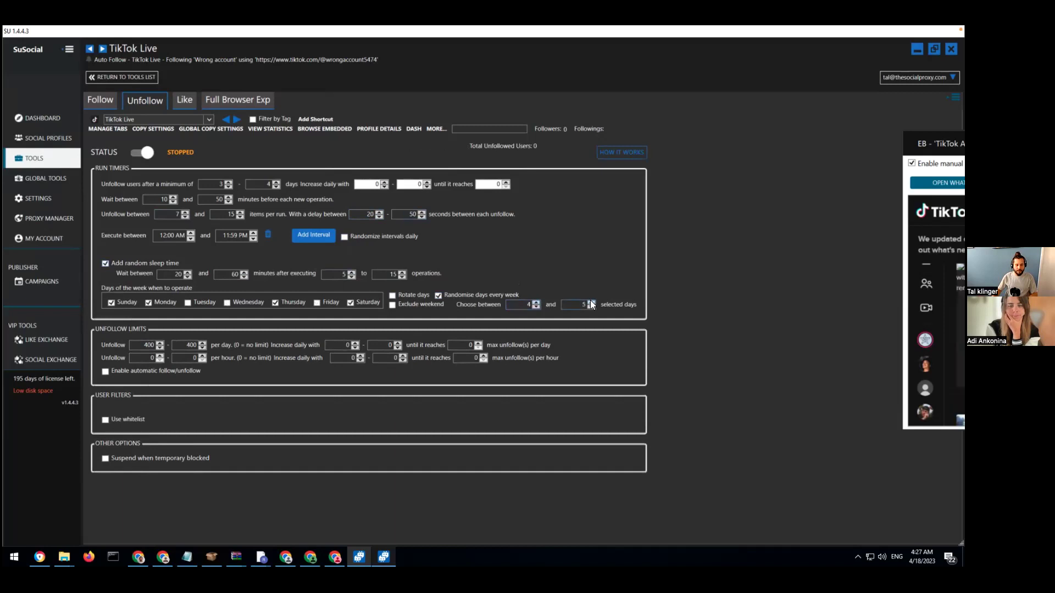
pyautogui.click(535, 302)
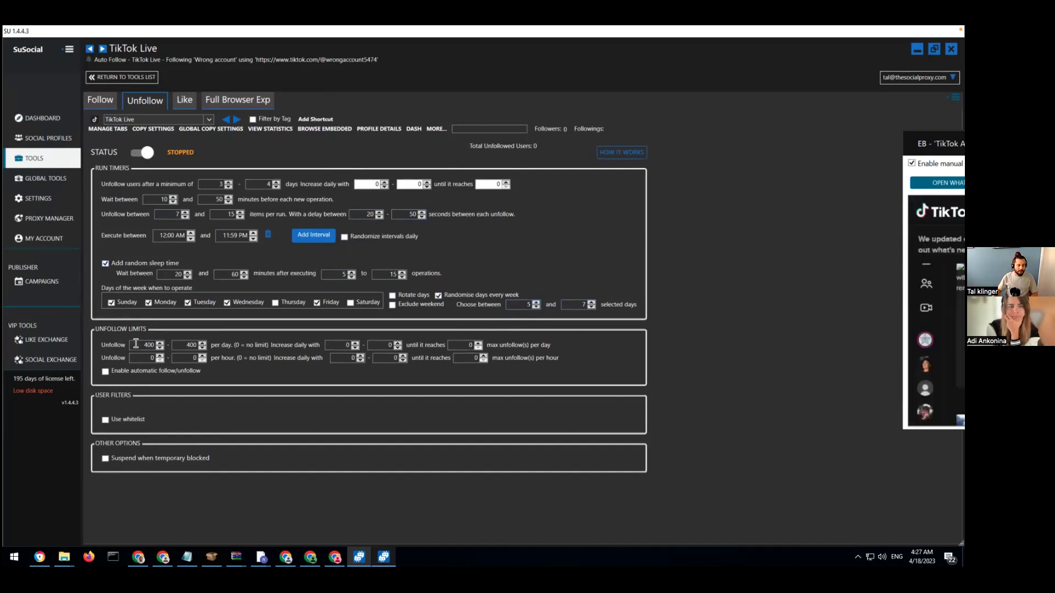
# Step: Limit unfollows to 10 to 20 per day, increasing daily by 0 to 10 until reaching 210 maximum unfollows per day
pyautogui.doubleClick(154, 343)
pyautogui.write('10')
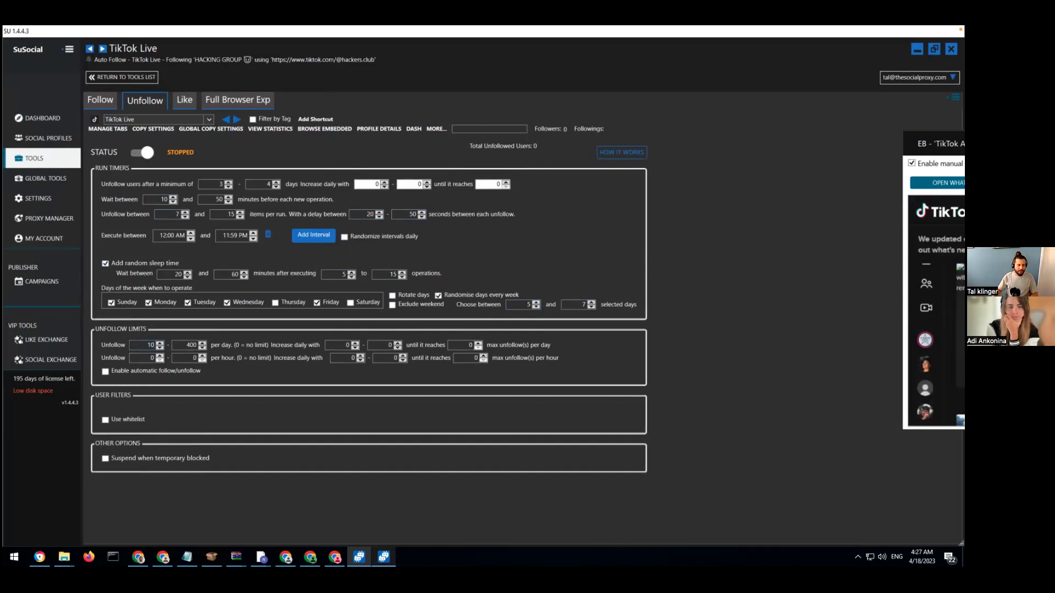
pyautogui.write('20')
pyautogui.click(385, 348)
pyautogui.write('10')
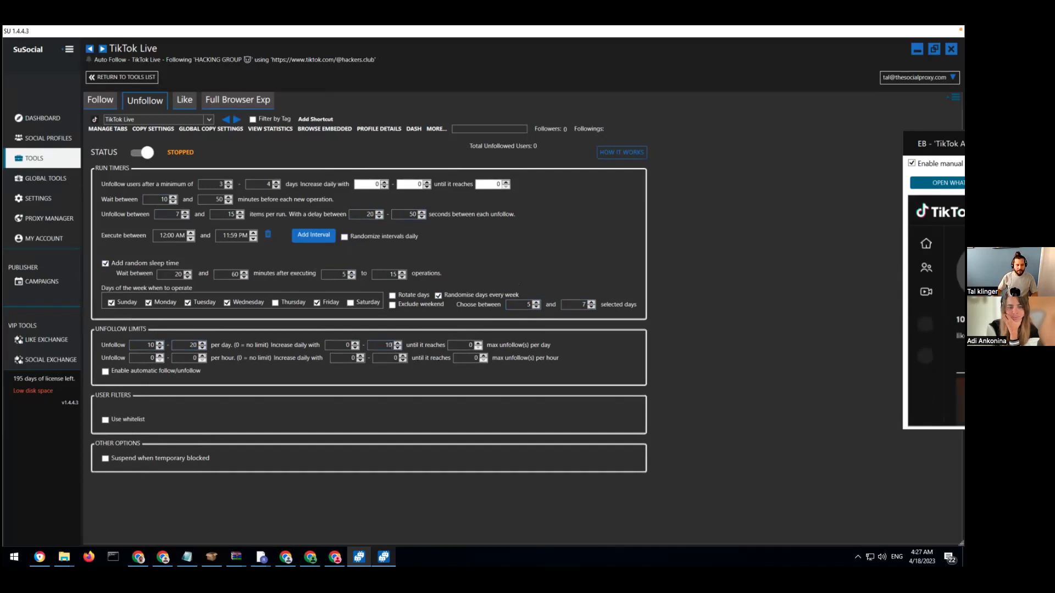
pyautogui.click(462, 345)
pyautogui.write('210')
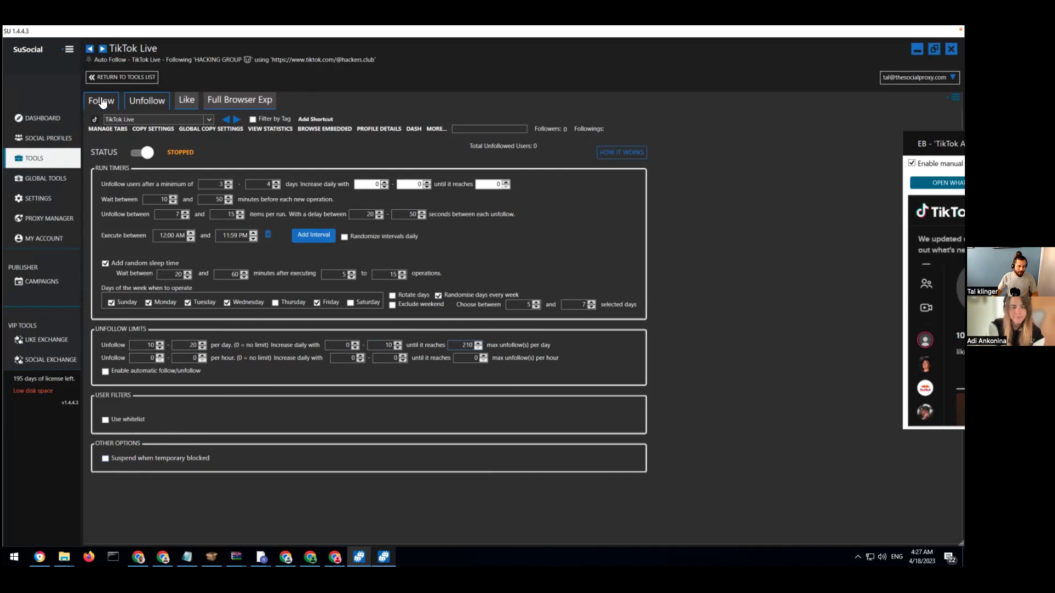
# Step: Check the Follow tool's block handling and enable suspension when temporarily blocked, including on a second block, for the Unfollow tool
pyautogui.scroll(-5, 558, 409)
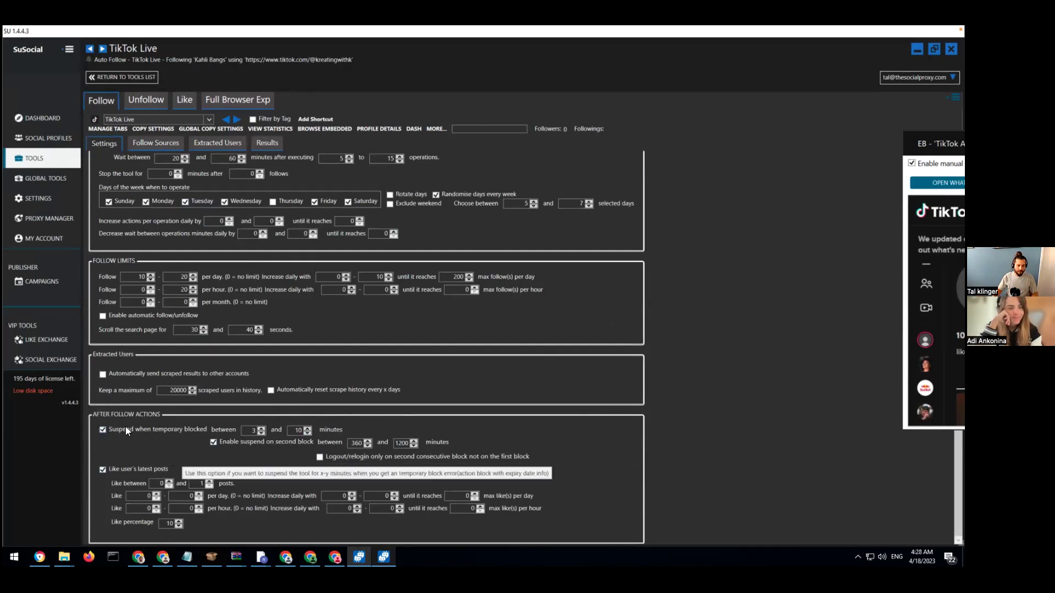
pyautogui.click(157, 101)
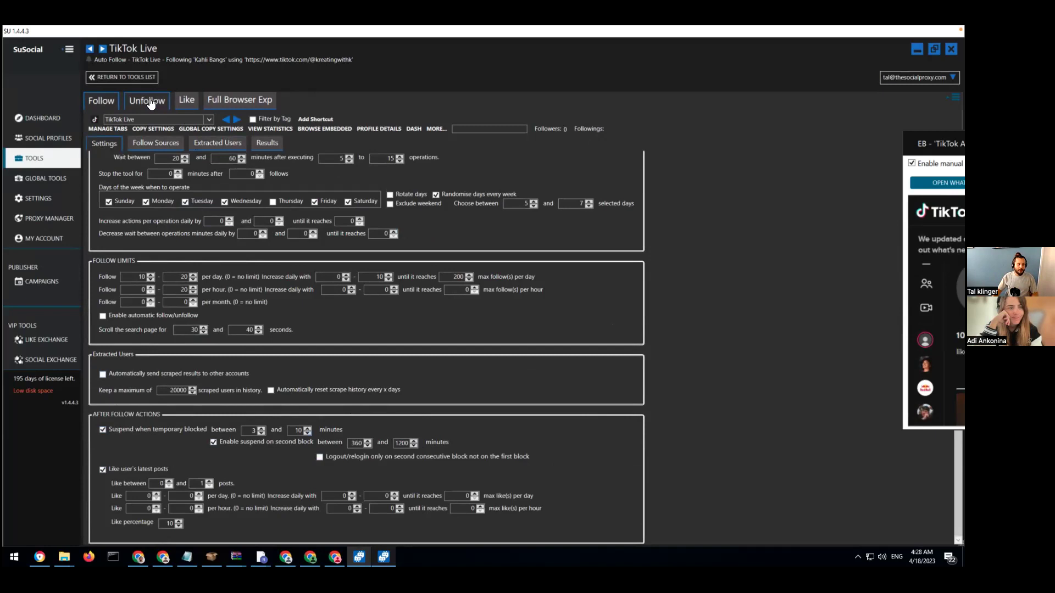
pyautogui.click(158, 459)
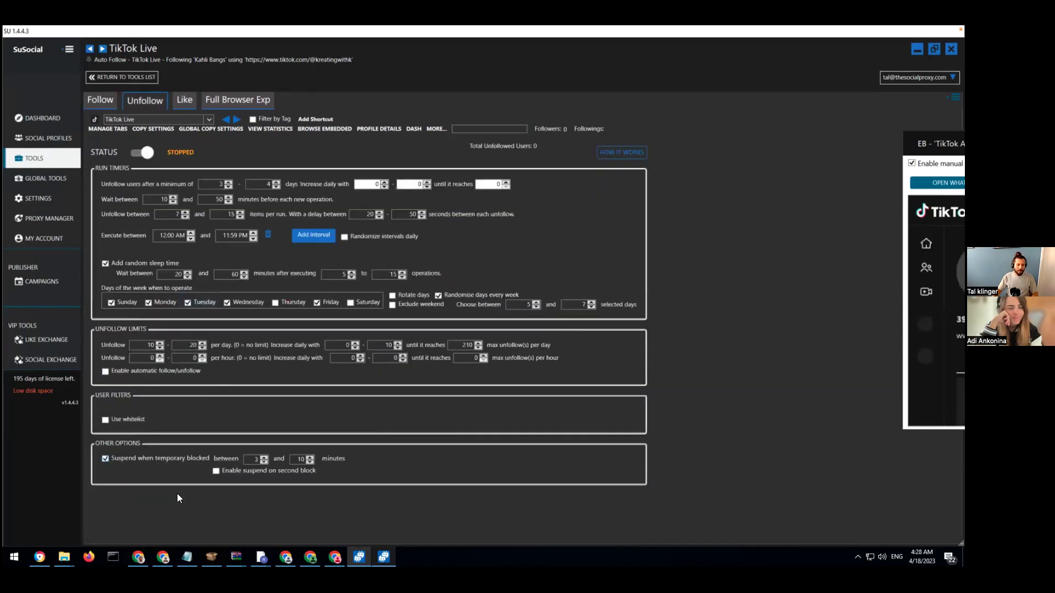
pyautogui.click(217, 470)
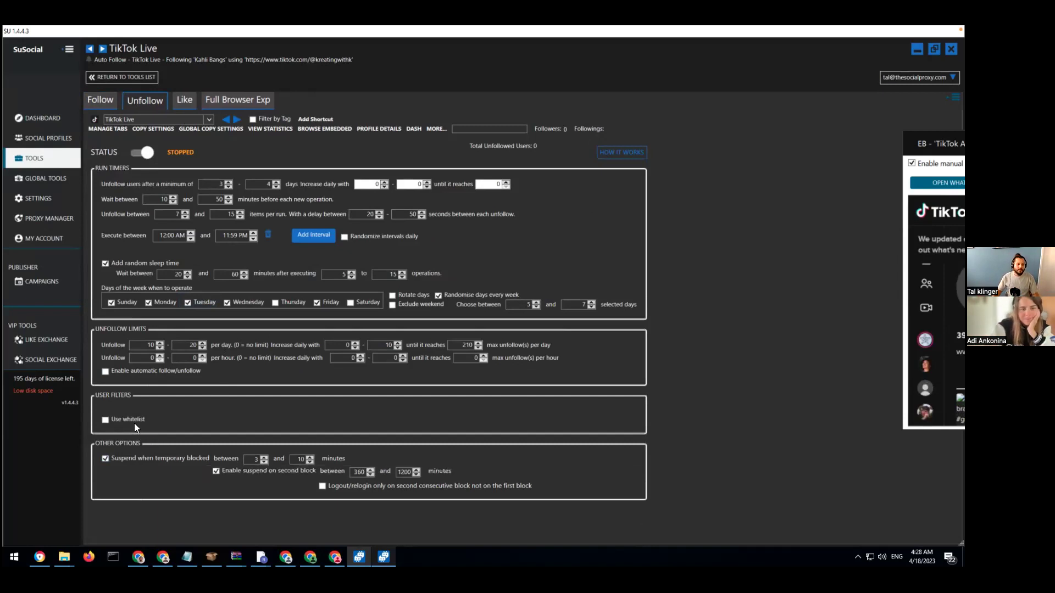
# Step: Set the hourly unfollow limit to between 0 and 20, enable the whitelist user filter and review its username options
pyautogui.click(180, 360)
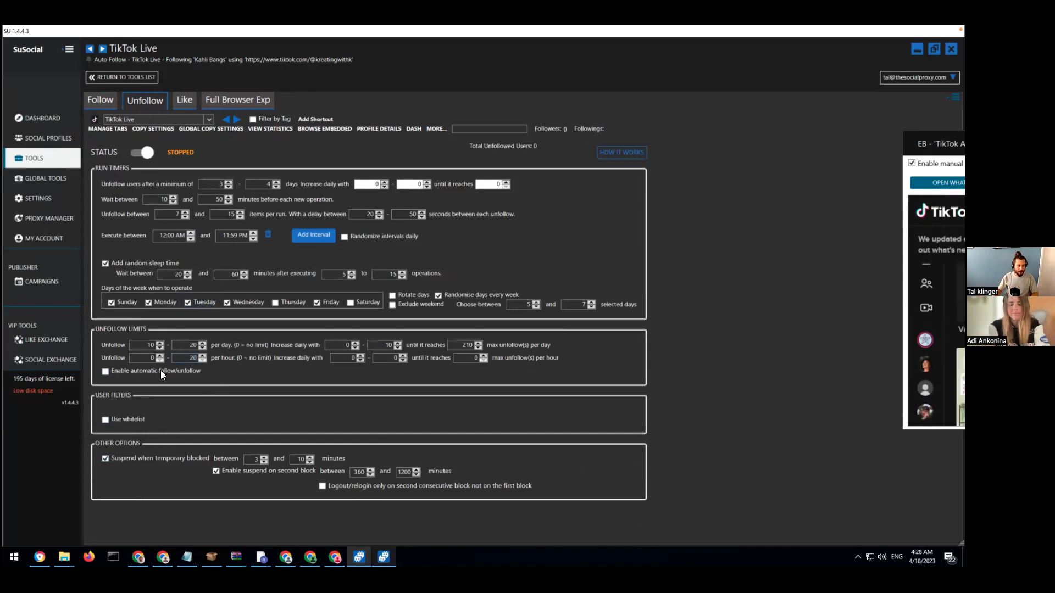
pyautogui.click(133, 419)
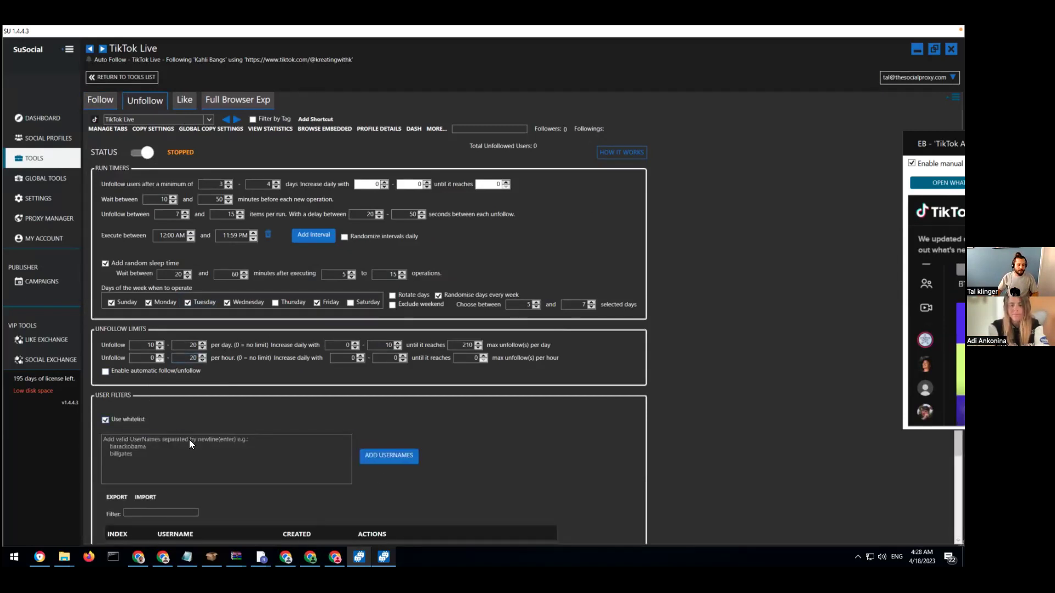
pyautogui.scroll(-1, 189, 440)
pyautogui.scroll(-3, 189, 440)
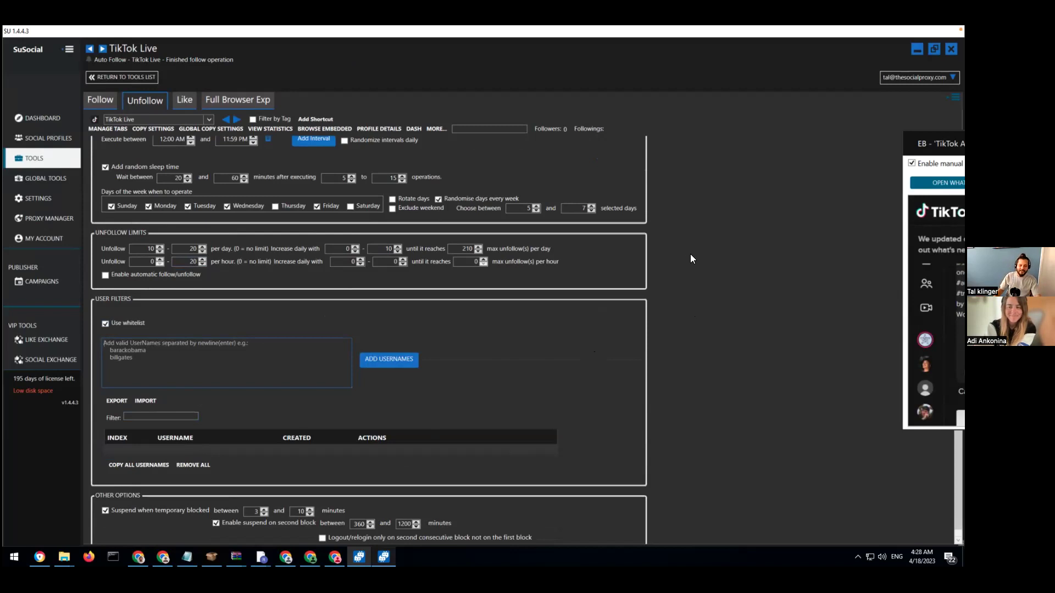
pyautogui.scroll(3, 553, 346)
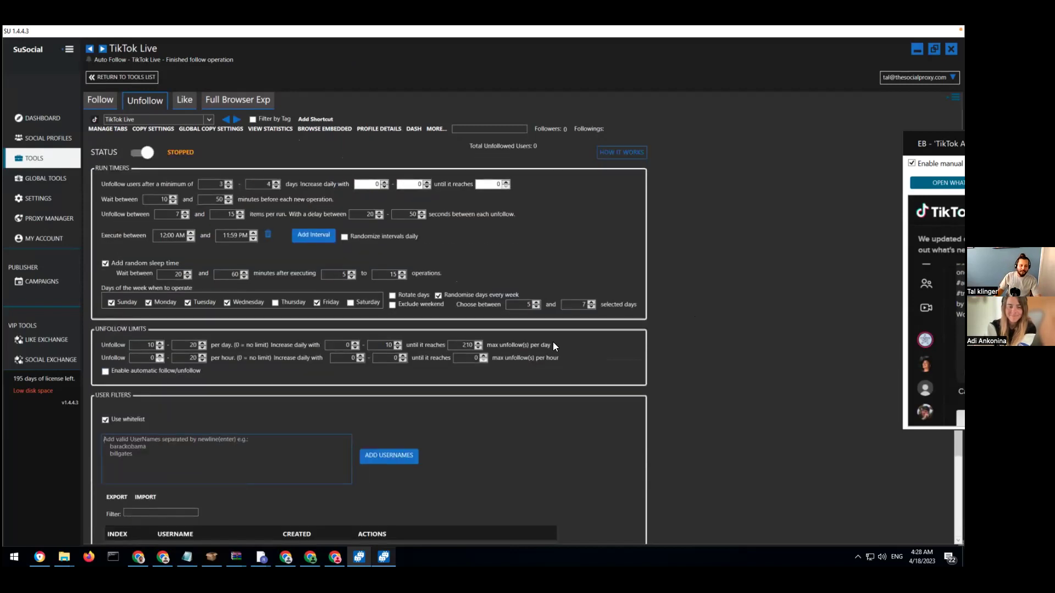
# Step: Start the Unfollow tool and bring the embedded TikTok browser window back into full view over the settings
pyautogui.click(144, 152)
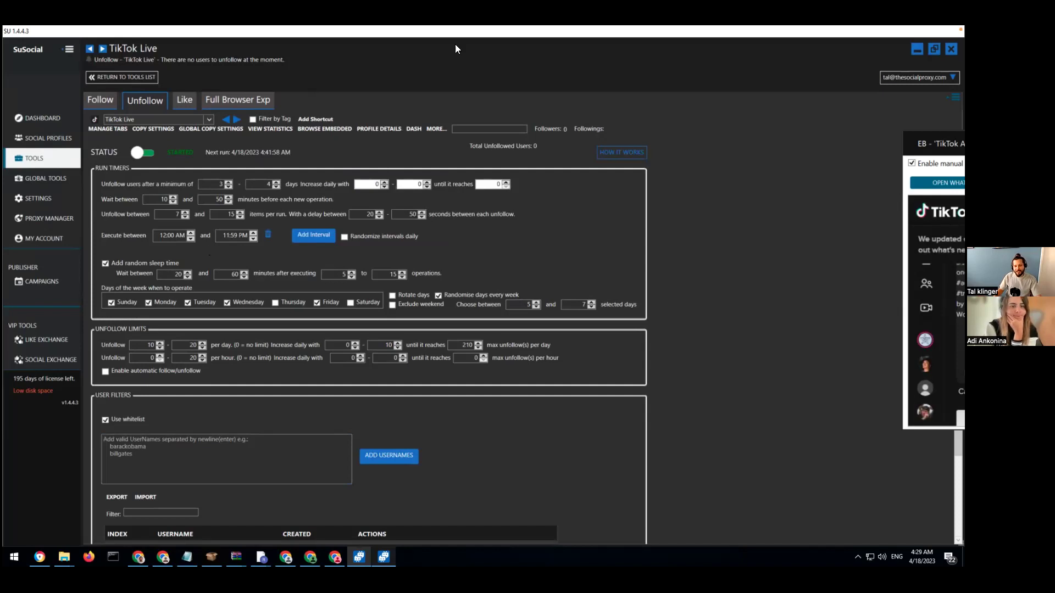
pyautogui.moveTo(933, 143); pyautogui.dragTo(397, 175)
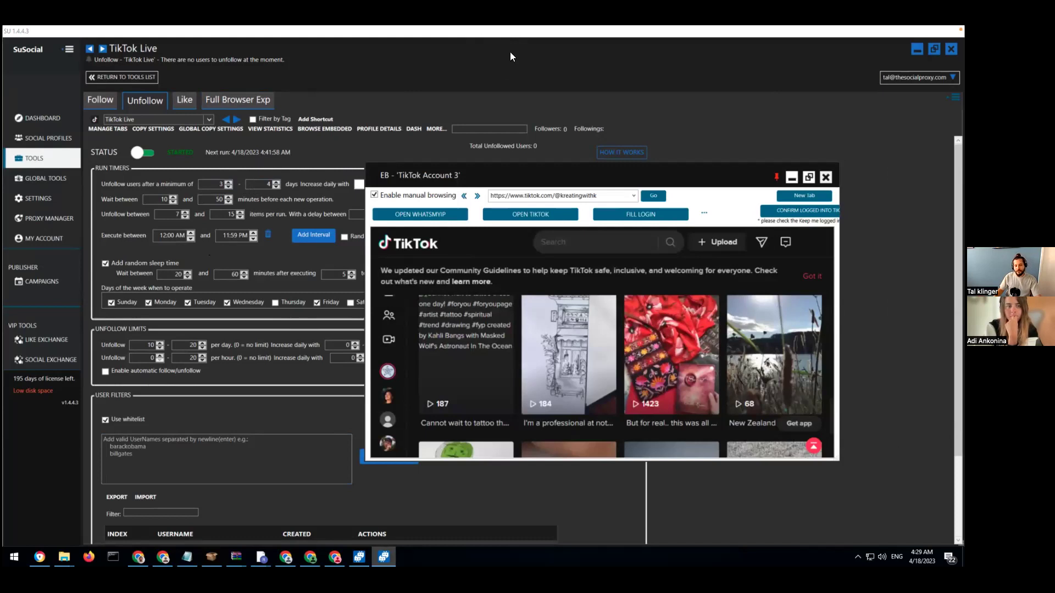
pyautogui.moveTo(517, 35)
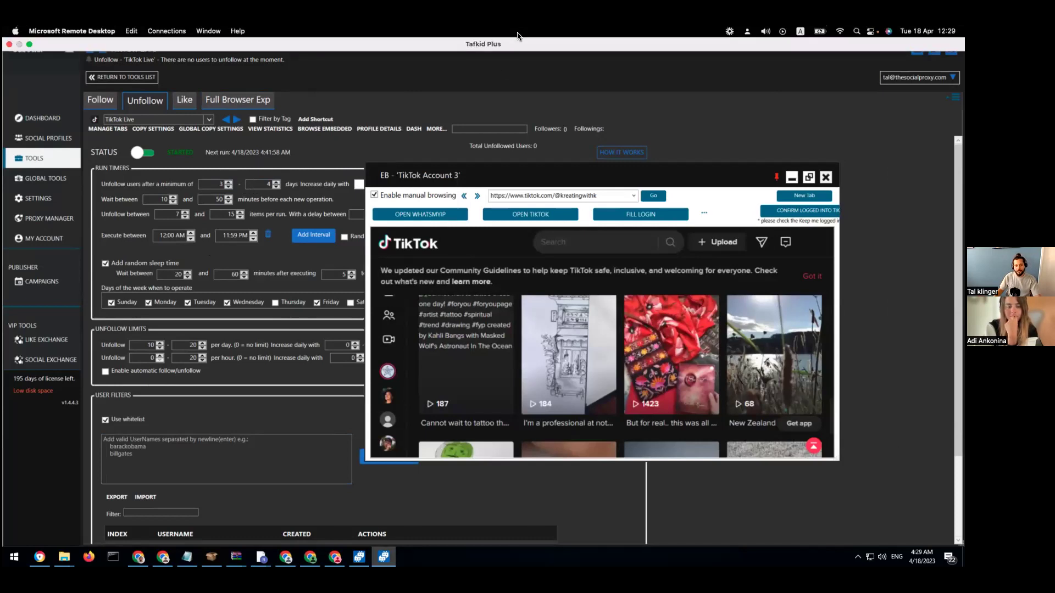